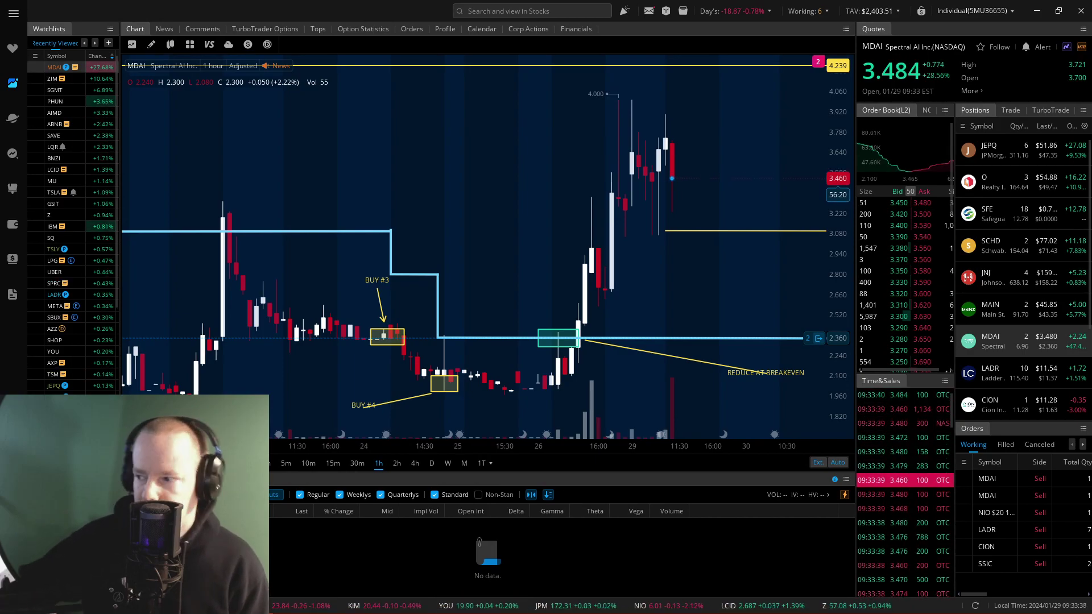
Open Webull's Account Details page with the $2,403.58 account value, January P&L calendar and positions
{"action": "left_click", "coordinate": [13, 224]}
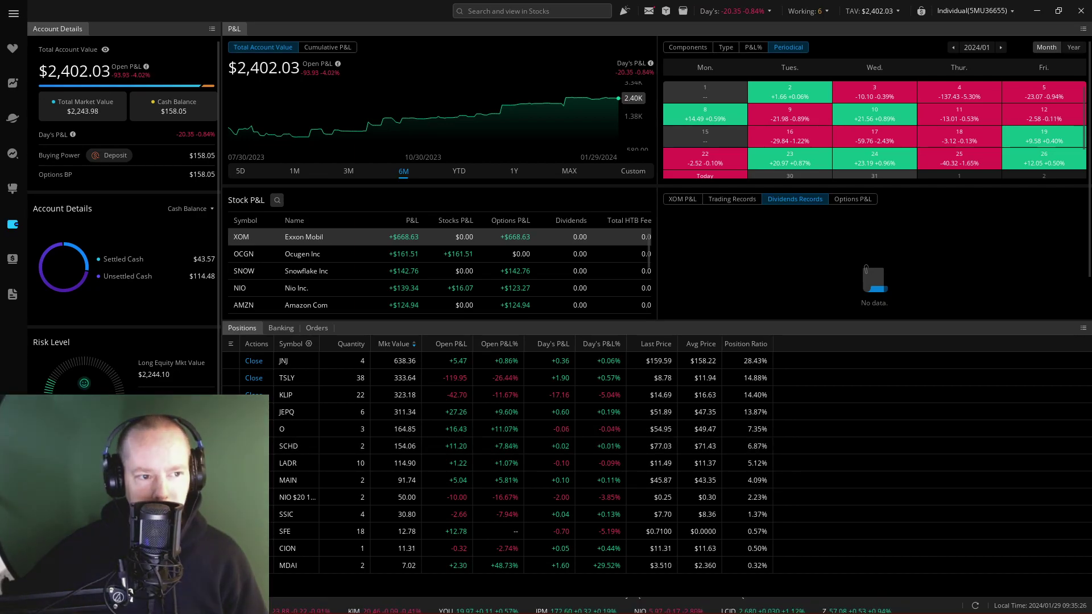
{"action": "key", "text": "alt+Tab"}
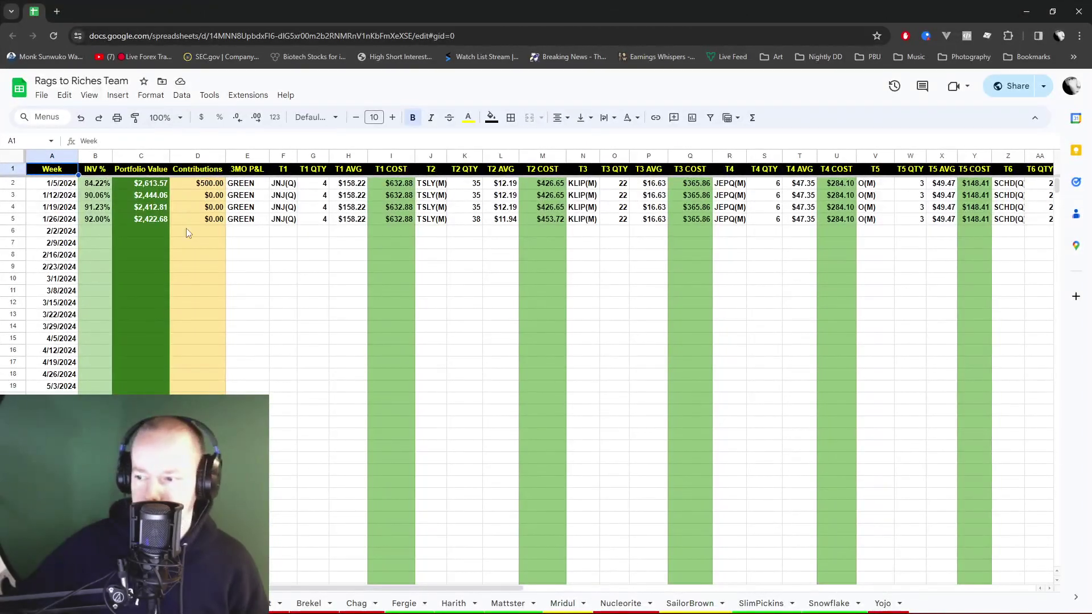
{"action": "left_click", "coordinate": [288, 220]}
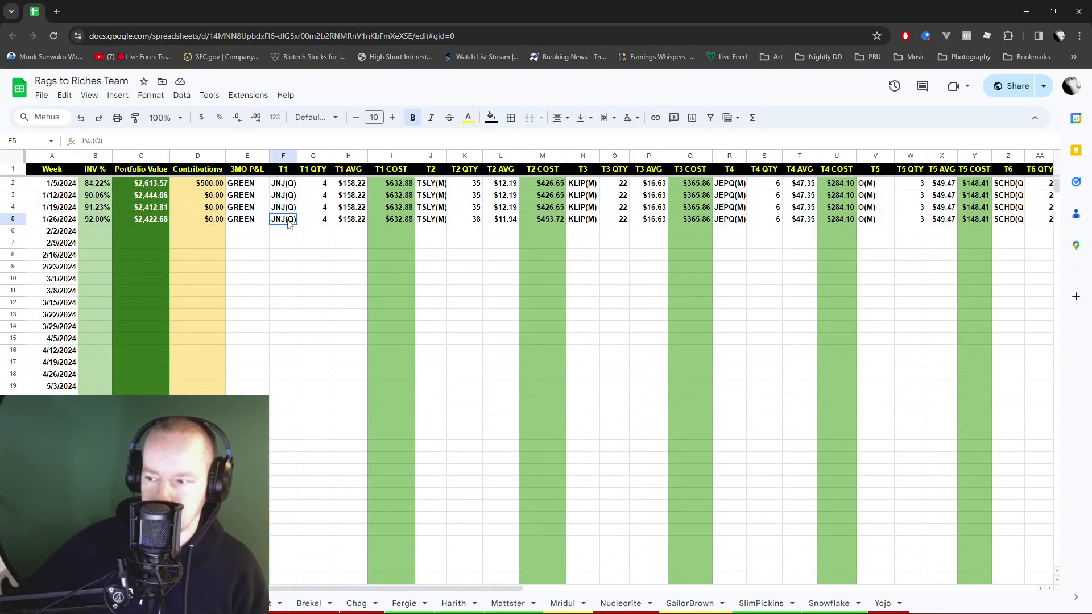
{"action": "left_click", "coordinate": [584, 220]}
{"action": "scroll", "coordinate": [587, 223], "scroll_direction": "right", "scroll_amount": 2}
{"action": "scroll", "coordinate": [588, 224], "scroll_direction": "right", "scroll_amount": 5}
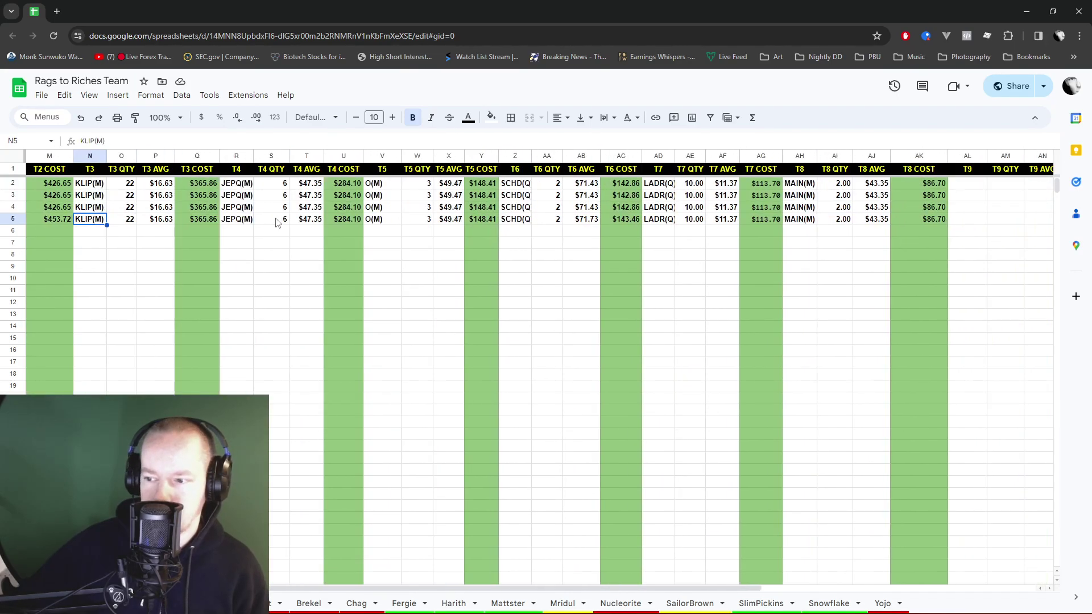
{"action": "scroll", "coordinate": [226, 223], "scroll_direction": "right", "scroll_amount": 2}
{"action": "left_click", "coordinate": [153, 220]}
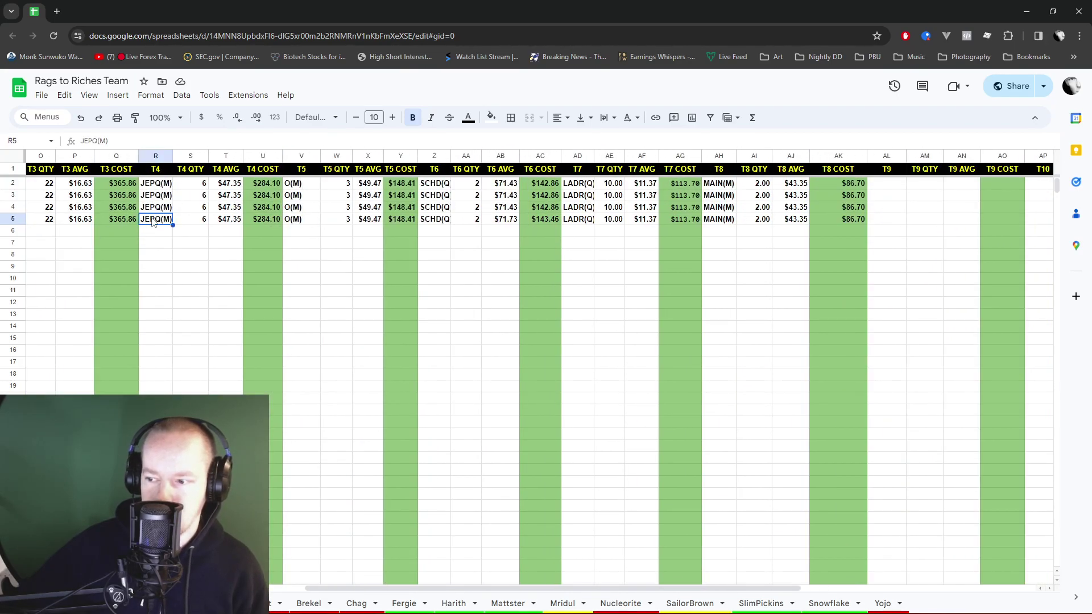
{"action": "left_click", "coordinate": [297, 221]}
{"action": "left_click", "coordinate": [443, 222]}
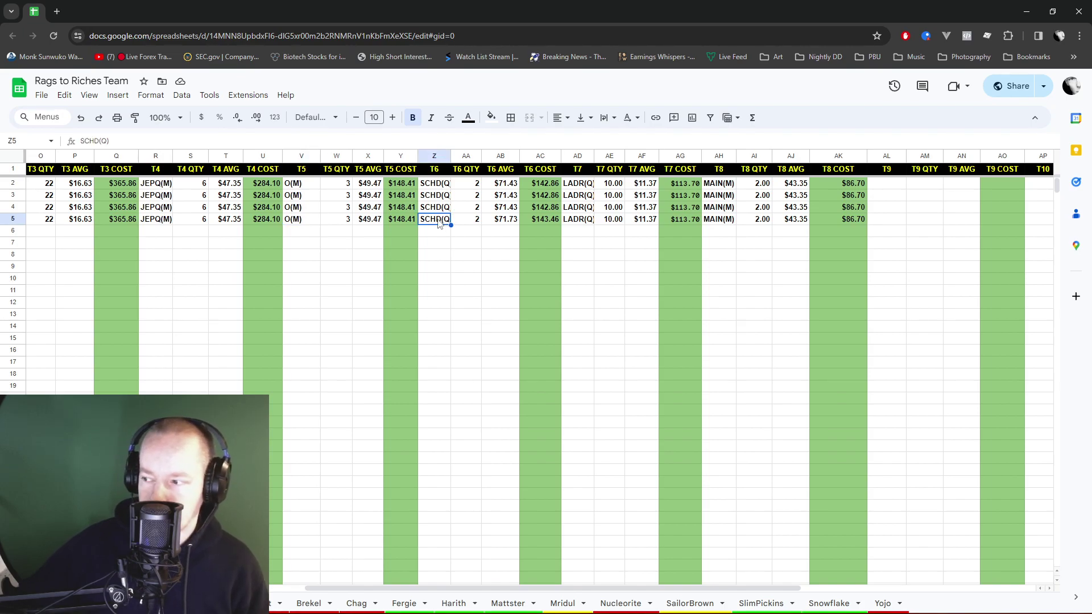
{"action": "left_click", "coordinate": [586, 224]}
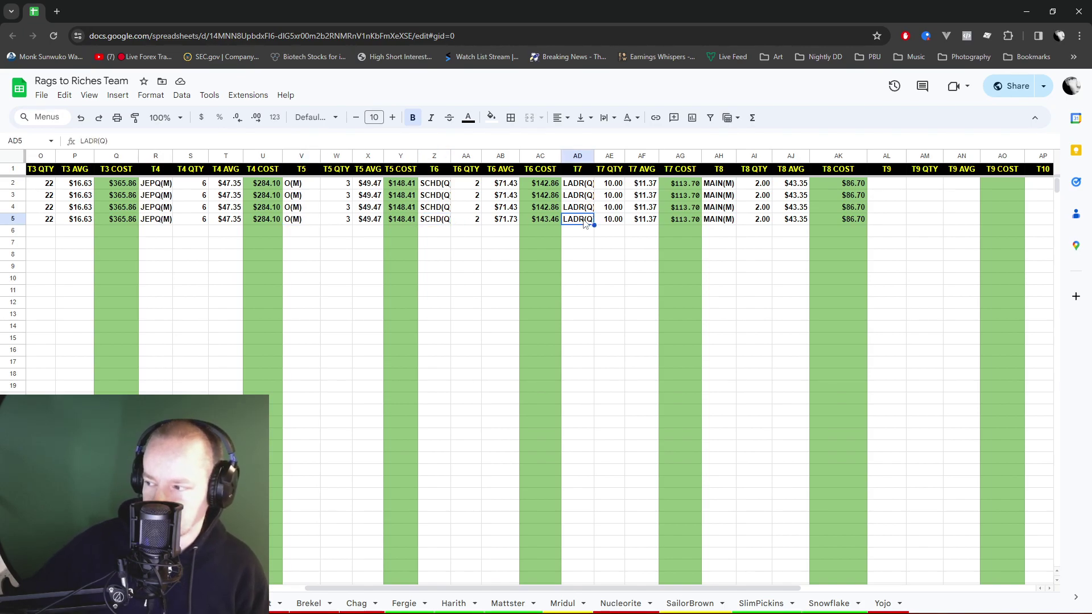
{"action": "left_click", "coordinate": [720, 223]}
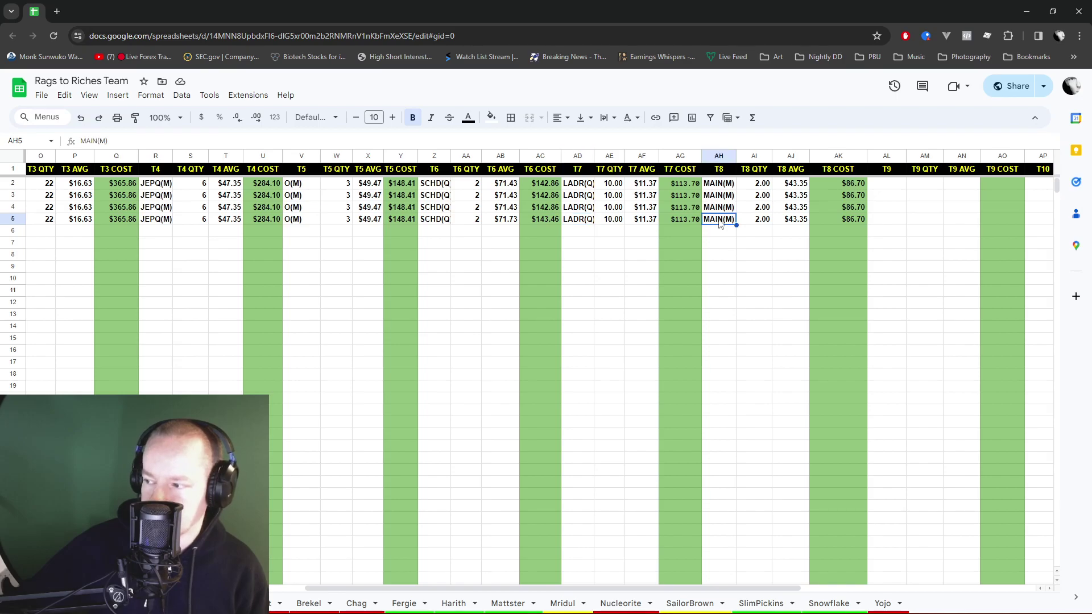
{"action": "left_click", "coordinate": [142, 222]}
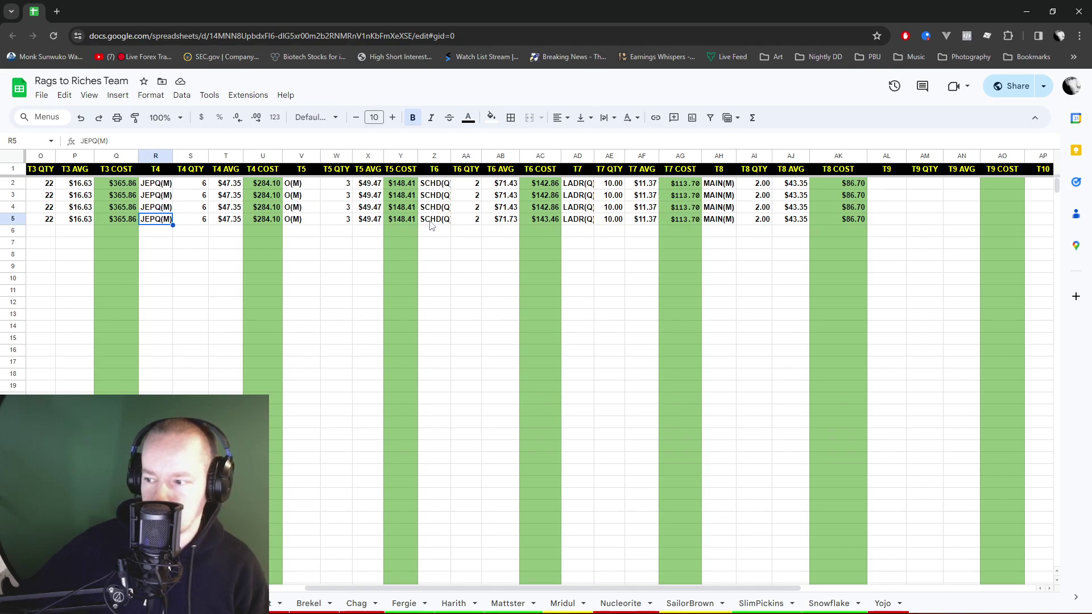
{"action": "scroll", "coordinate": [479, 225], "scroll_direction": "left", "scroll_amount": 3}
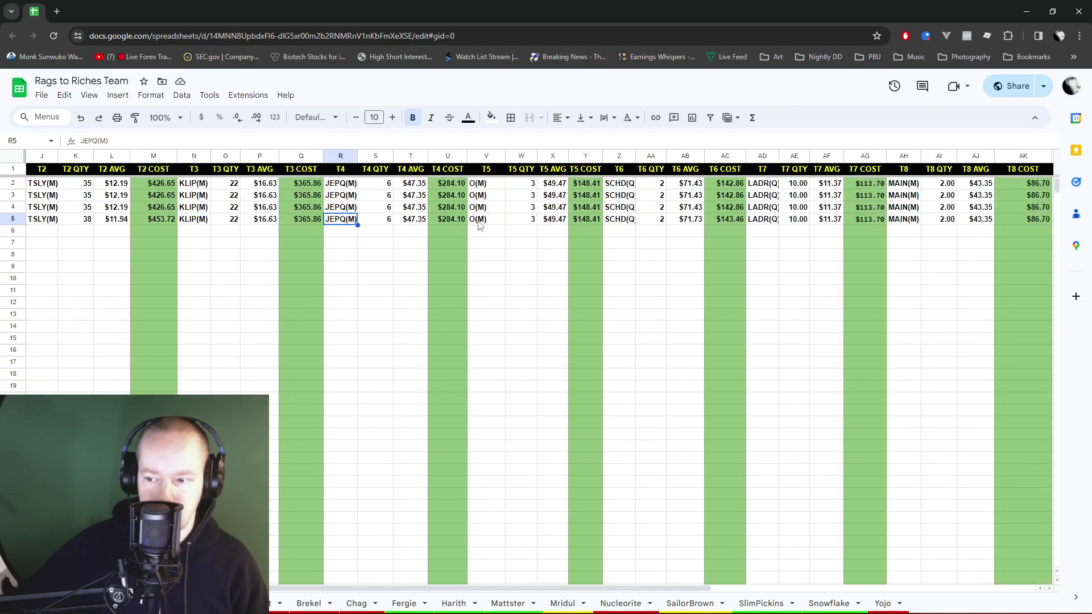
{"action": "scroll", "coordinate": [478, 225], "scroll_direction": "right", "scroll_amount": 3}
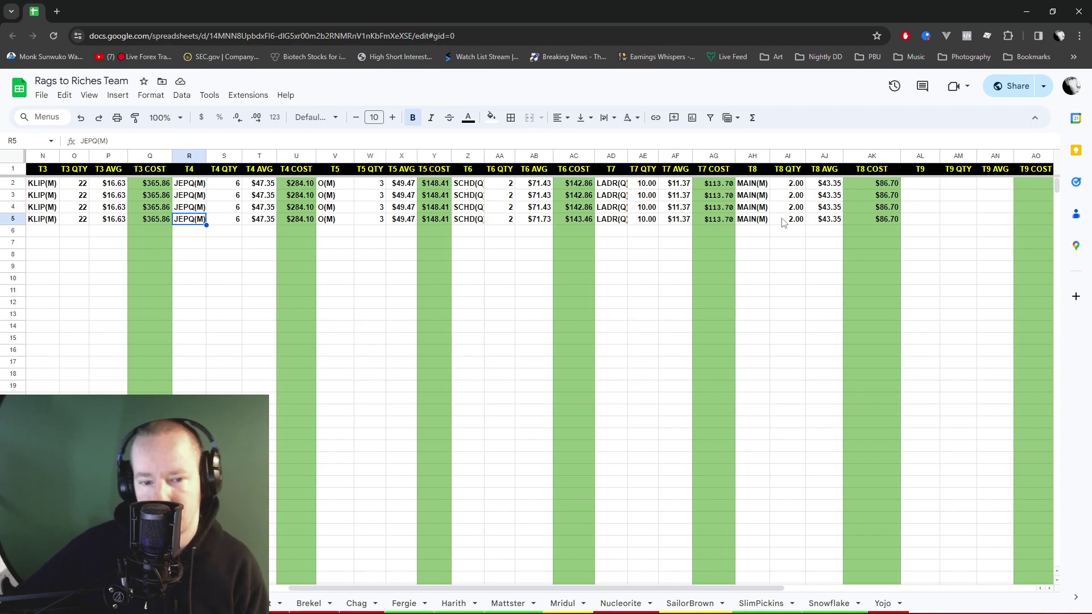
Compare Webull's positions against the Rags to Riches Team tracker, ending on the spreadsheet
{"action": "key", "text": "alt+Tab"}
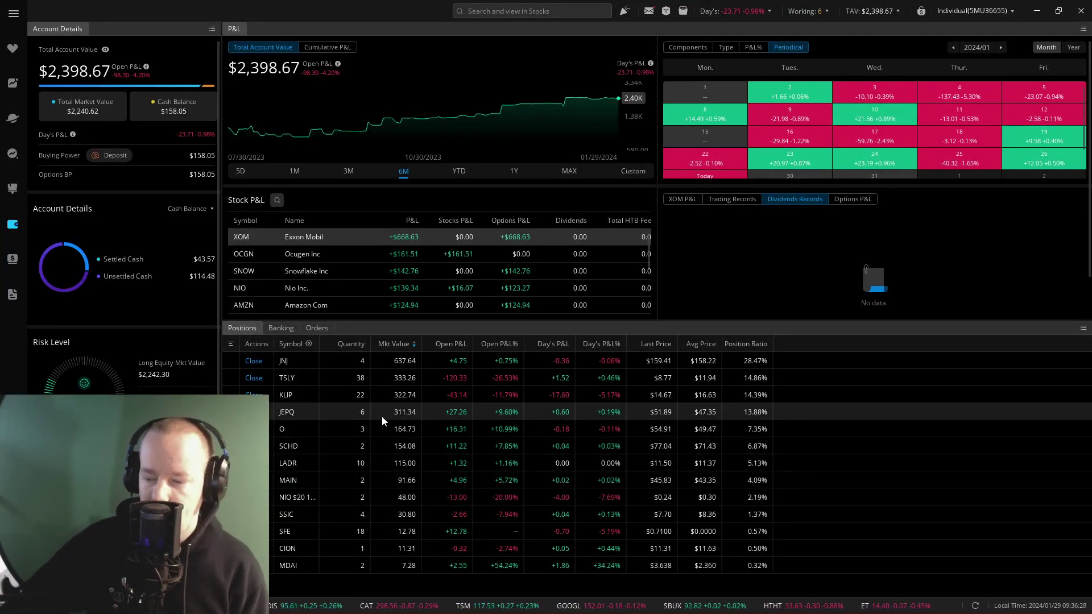
{"action": "key", "text": "alt+Tab"}
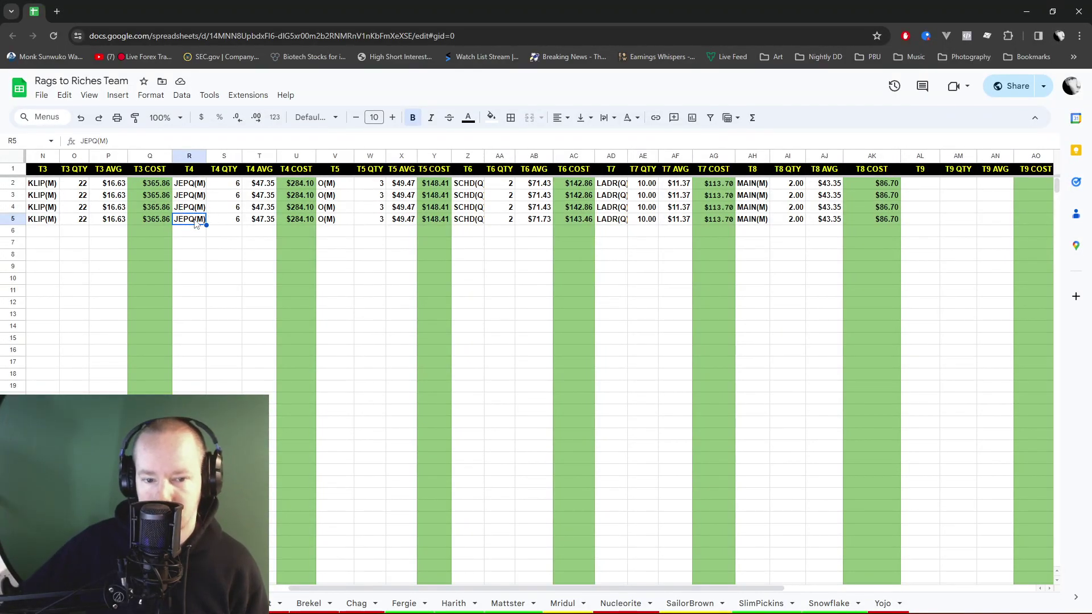
{"action": "key", "text": "alt+Tab"}
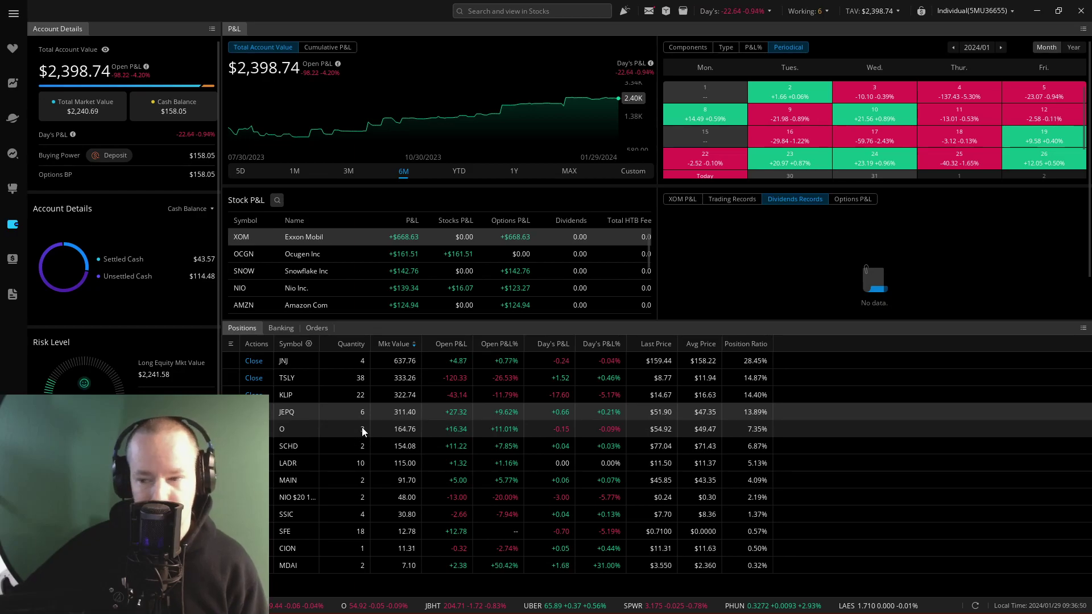
{"action": "key", "text": "alt+Tab"}
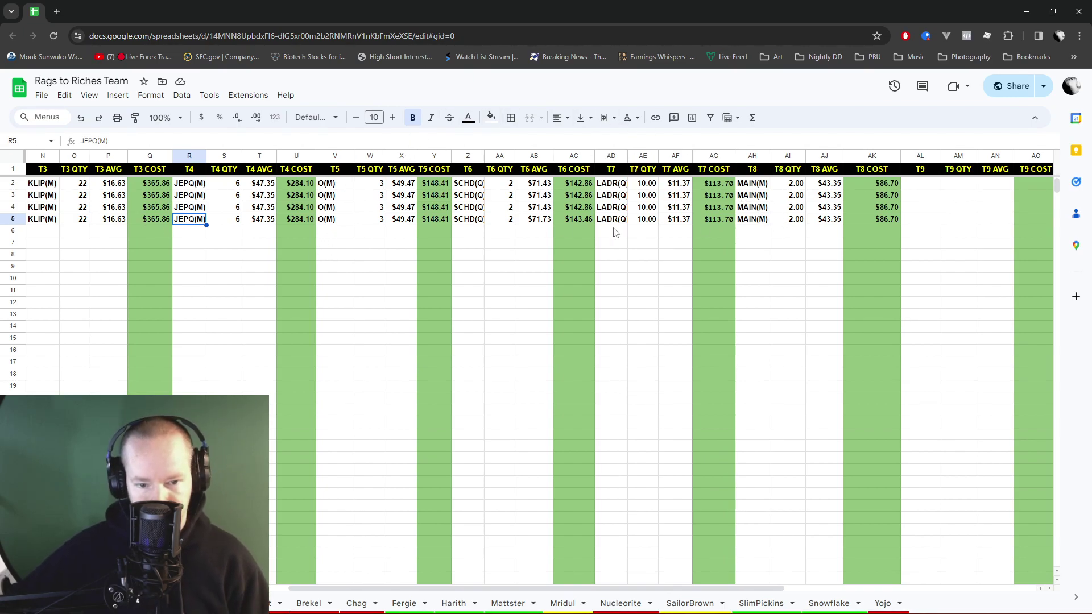
{"action": "key", "text": "alt+Tab"}
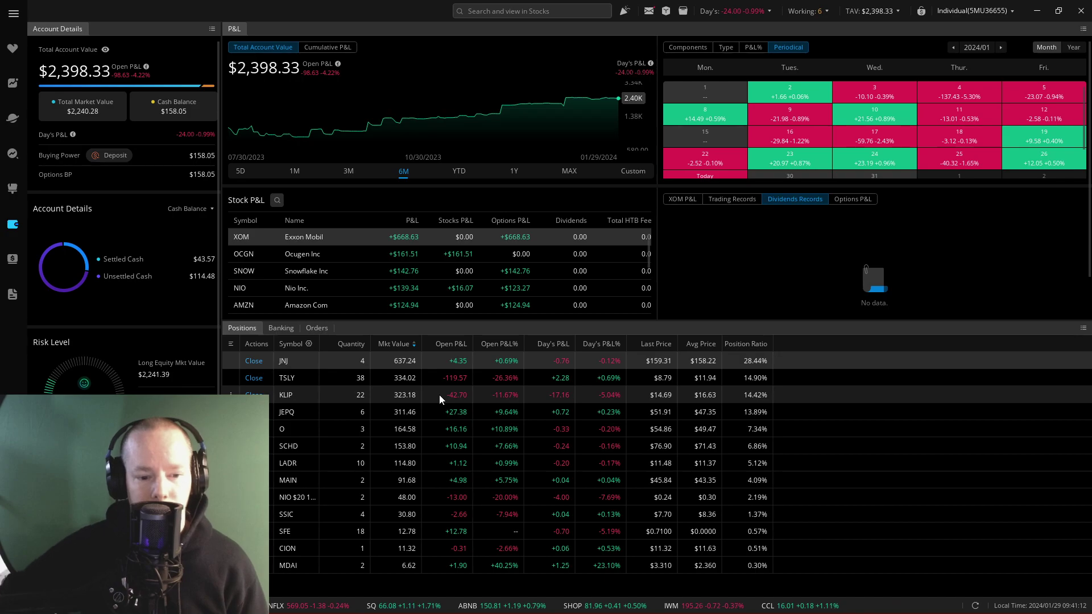
Check the KLIP chart in TradingView, then return to Webull's positions and P&L
{"action": "key", "text": "alt+Tab"}
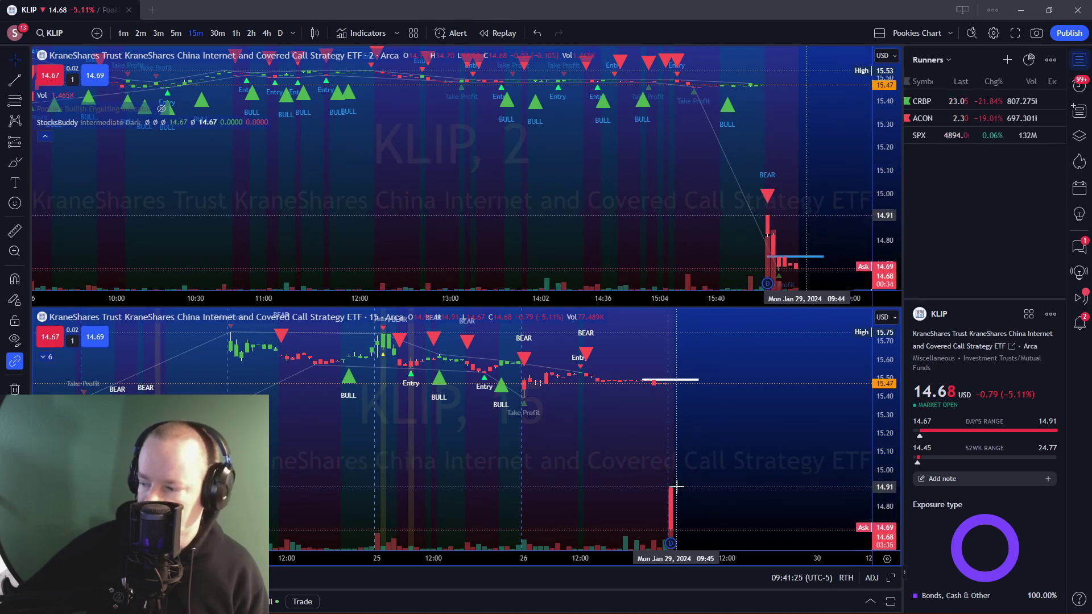
{"action": "key", "text": "alt+Tab"}
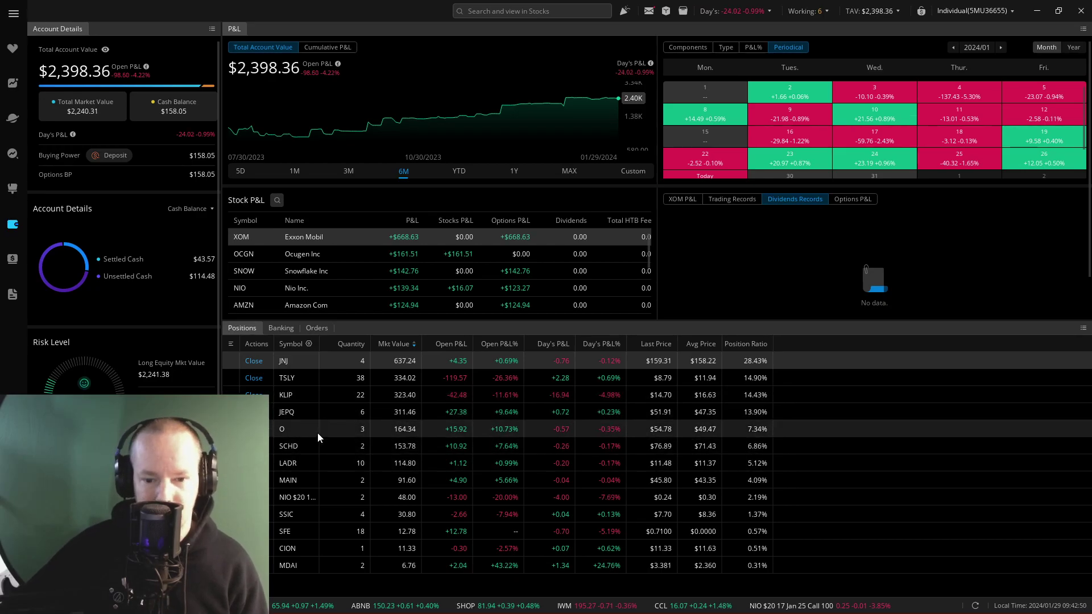
Bring up the tracker, dismiss the Calculator, and scroll to the TSLY, KLIP and JEPQ columns
{"action": "key", "text": "alt+Tab"}
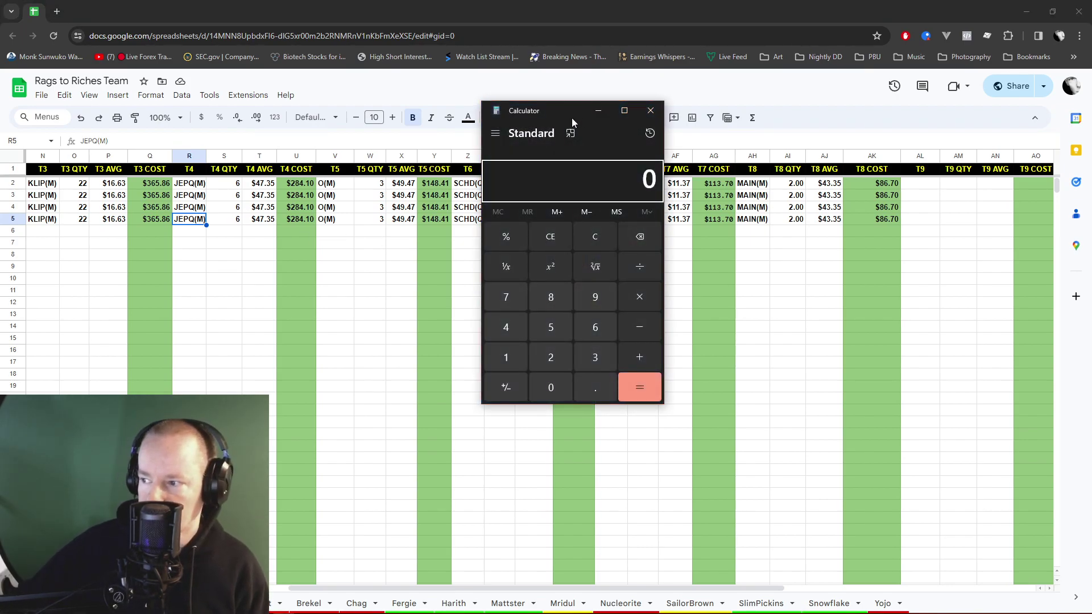
{"action": "left_click_drag", "start_coordinate": [569, 121], "coordinate": [592, 206]}
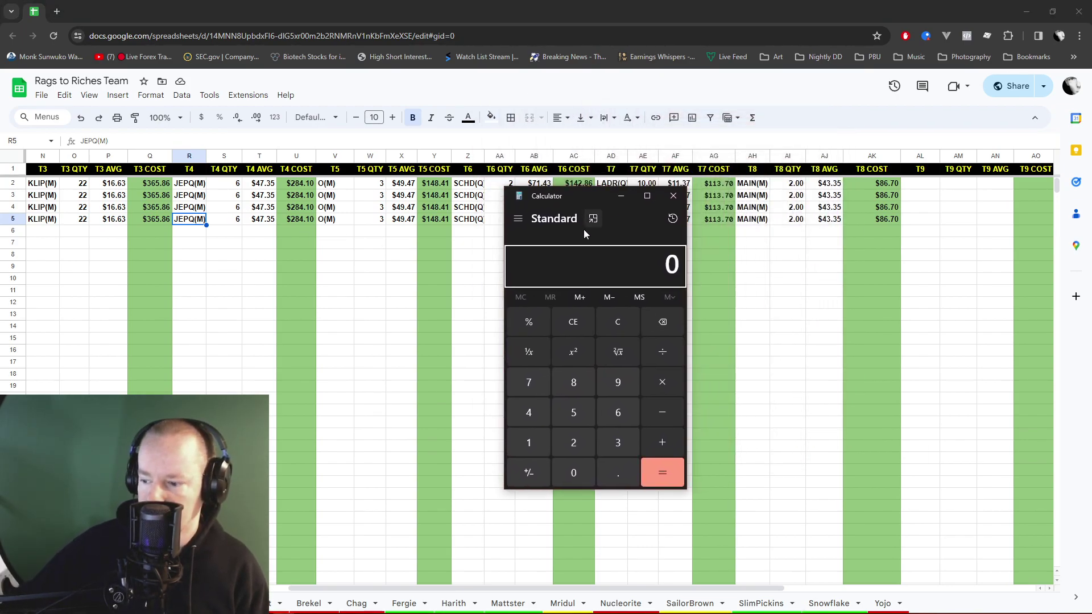
{"action": "left_click", "coordinate": [621, 196]}
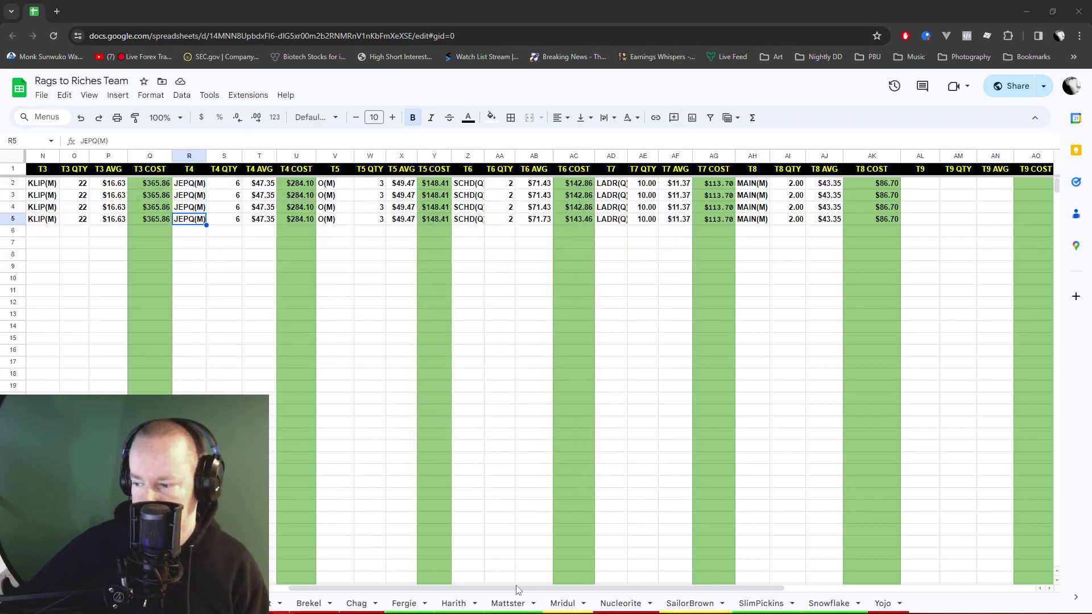
{"action": "left_click_drag", "start_coordinate": [520, 588], "coordinate": [466, 591]}
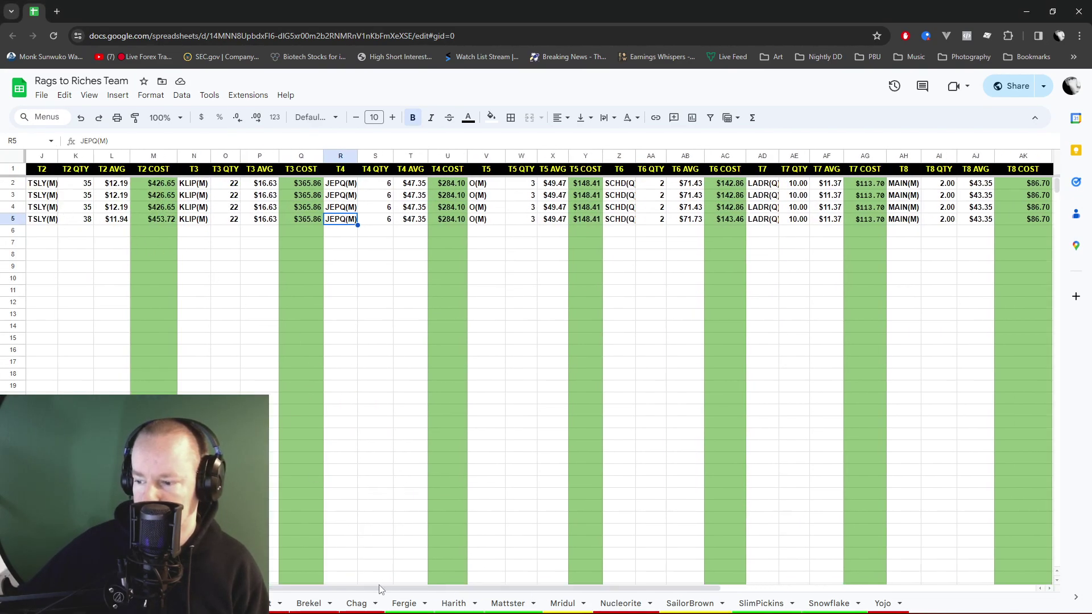
{"action": "left_click_drag", "start_coordinate": [387, 591], "coordinate": [322, 589]}
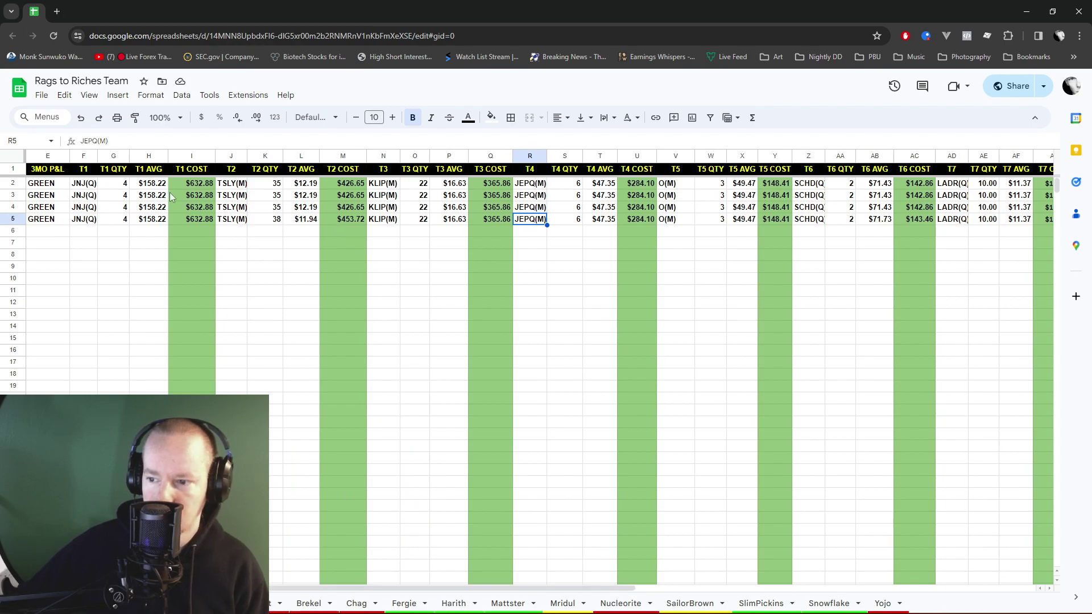
{"action": "left_click_drag", "start_coordinate": [78, 184], "coordinate": [433, 228]}
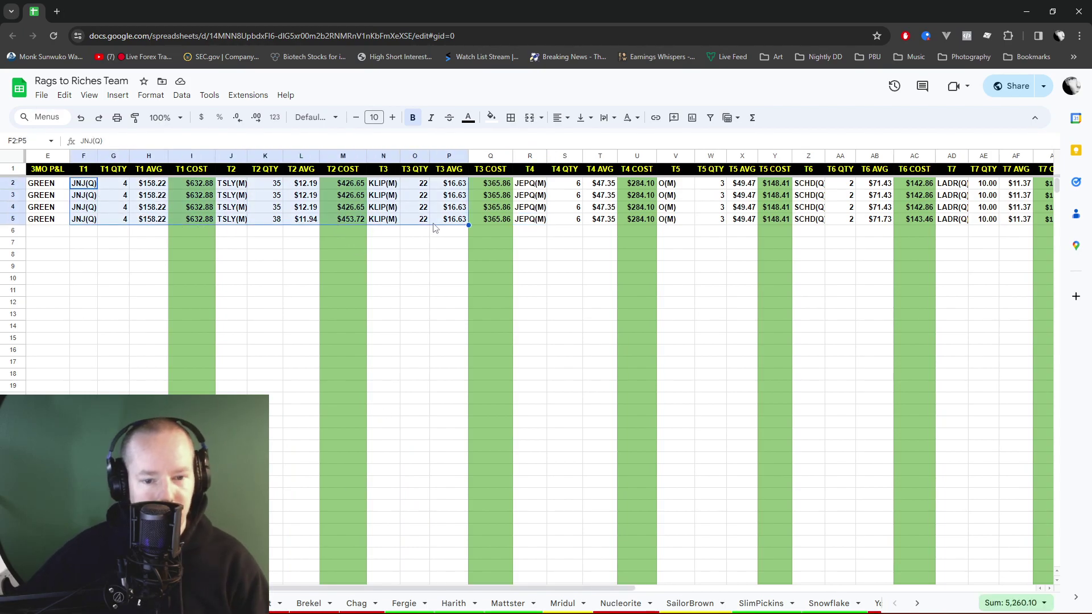
{"action": "left_click_drag", "start_coordinate": [409, 589], "coordinate": [642, 601]}
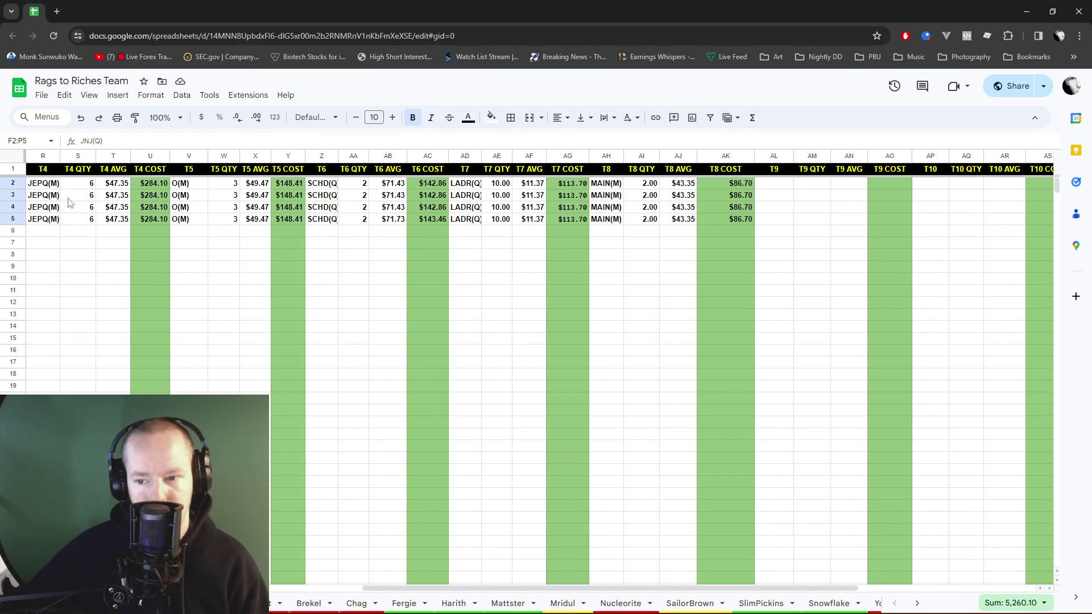
{"action": "left_click", "coordinate": [161, 221]}
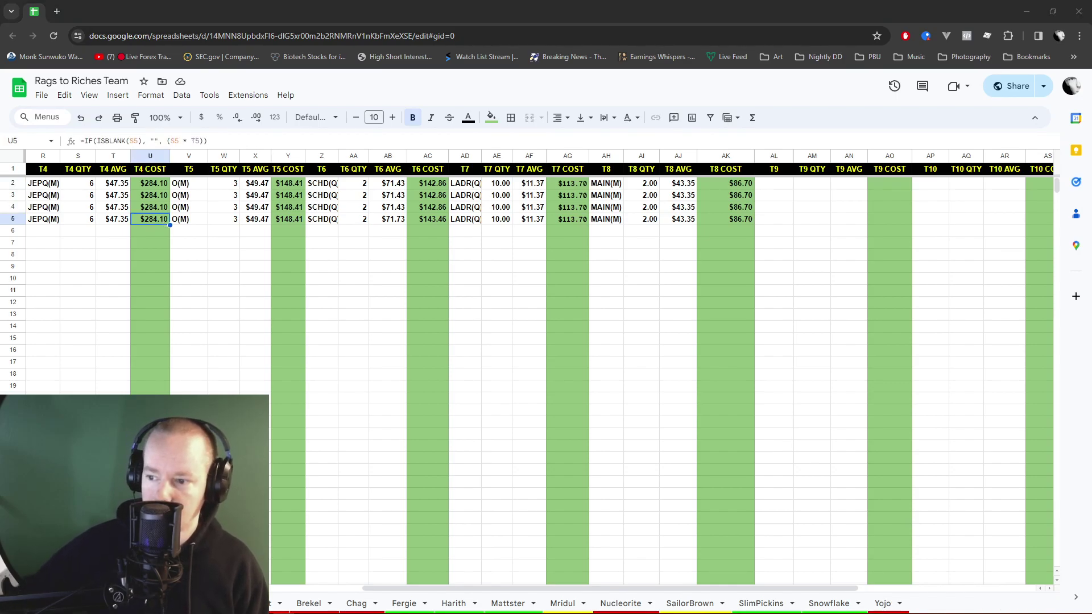
{"action": "left_click", "coordinate": [262, 222]}
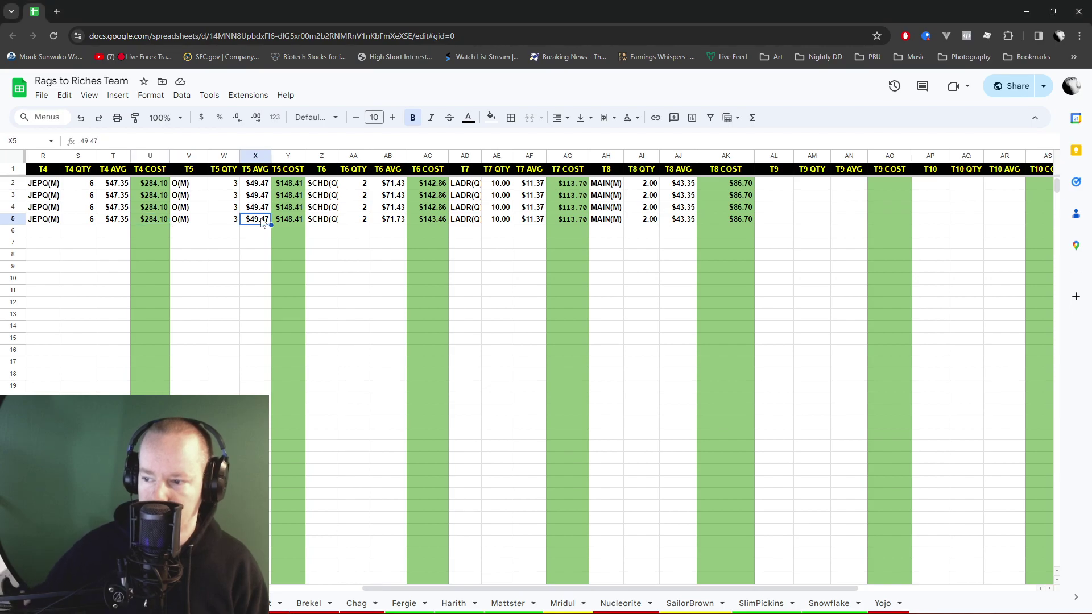
{"action": "type", "text": "+"}
{"action": "key", "text": "BackSpace"}
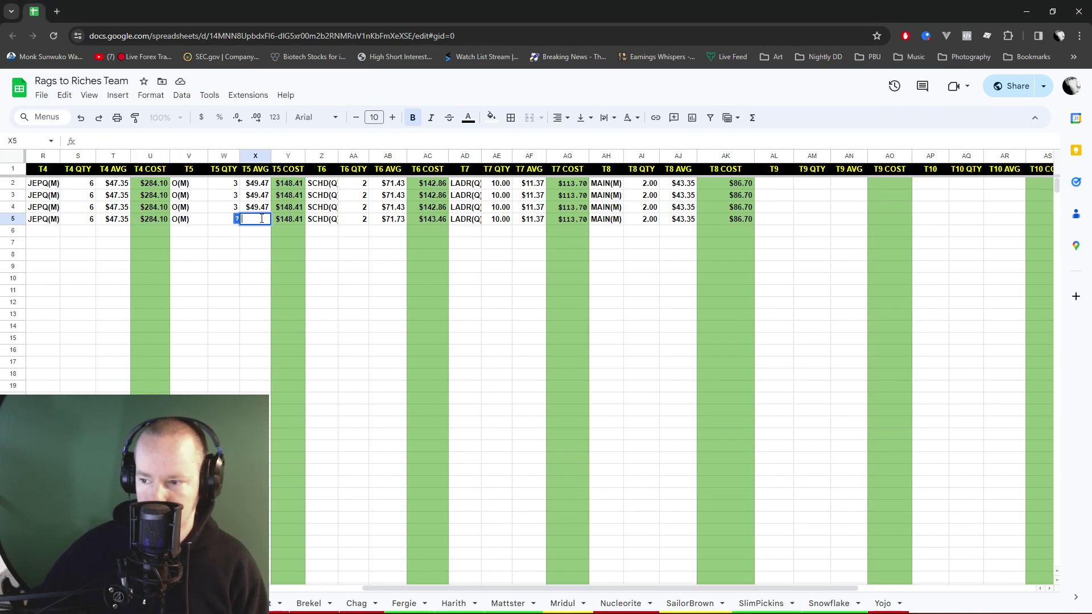
{"action": "key", "text": "Escape"}
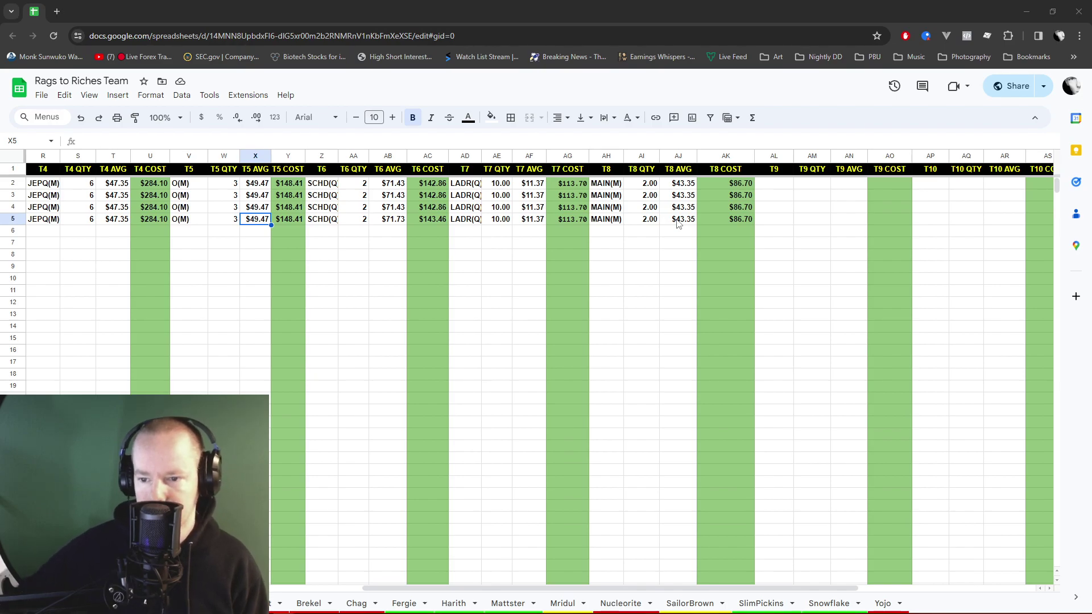
Store 376.92 in Calculator memory, clear the display, and move the Calculator aside
{"action": "key", "text": "alt+Tab"}
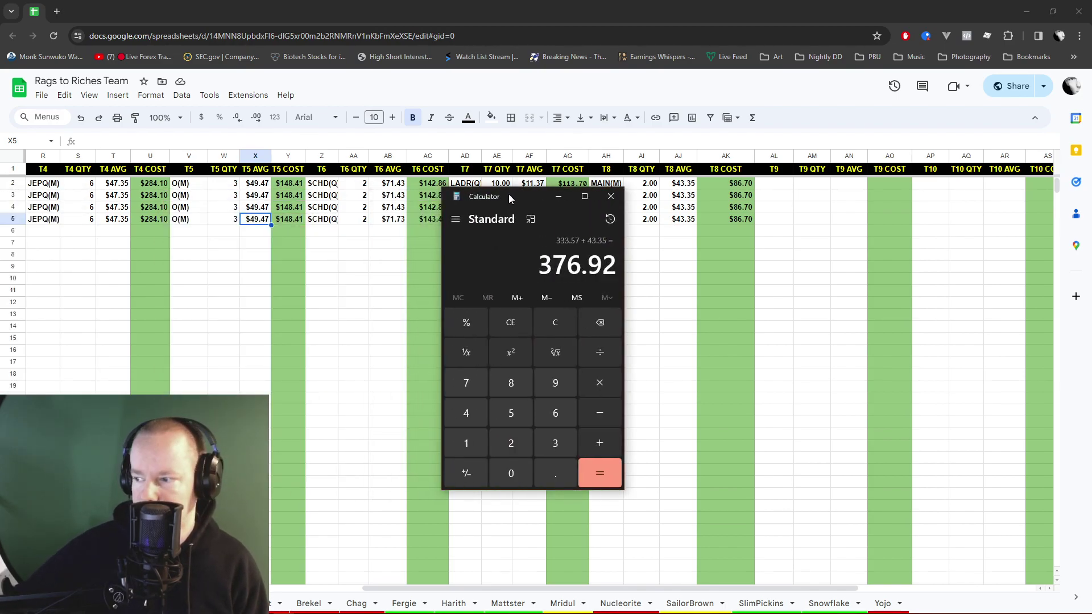
{"action": "left_click", "coordinate": [515, 297]}
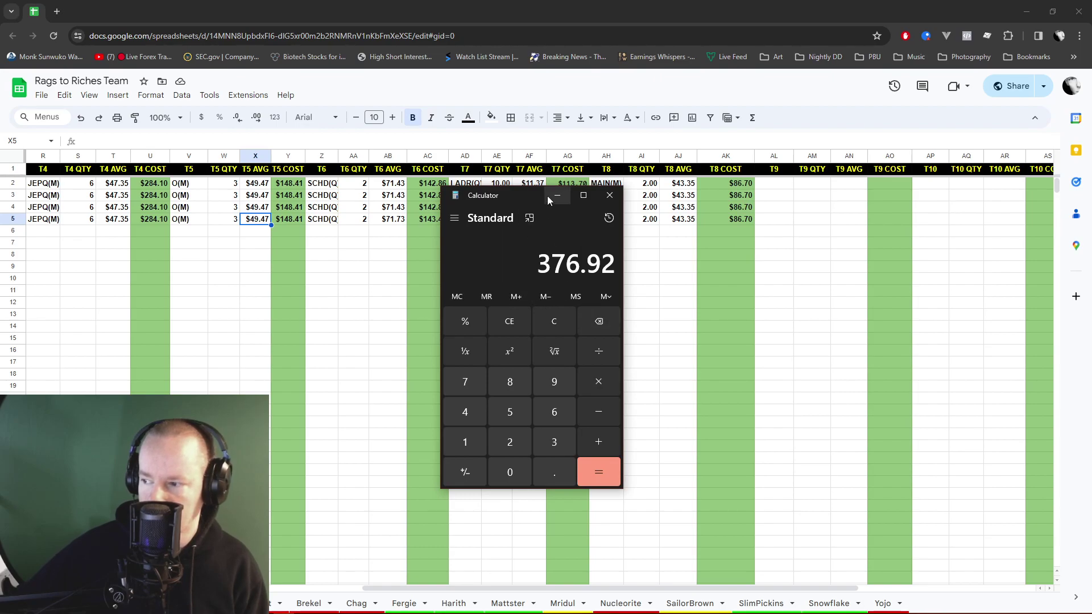
{"action": "key", "text": "Escape"}
{"action": "left_click_drag", "start_coordinate": [528, 194], "coordinate": [242, 252]}
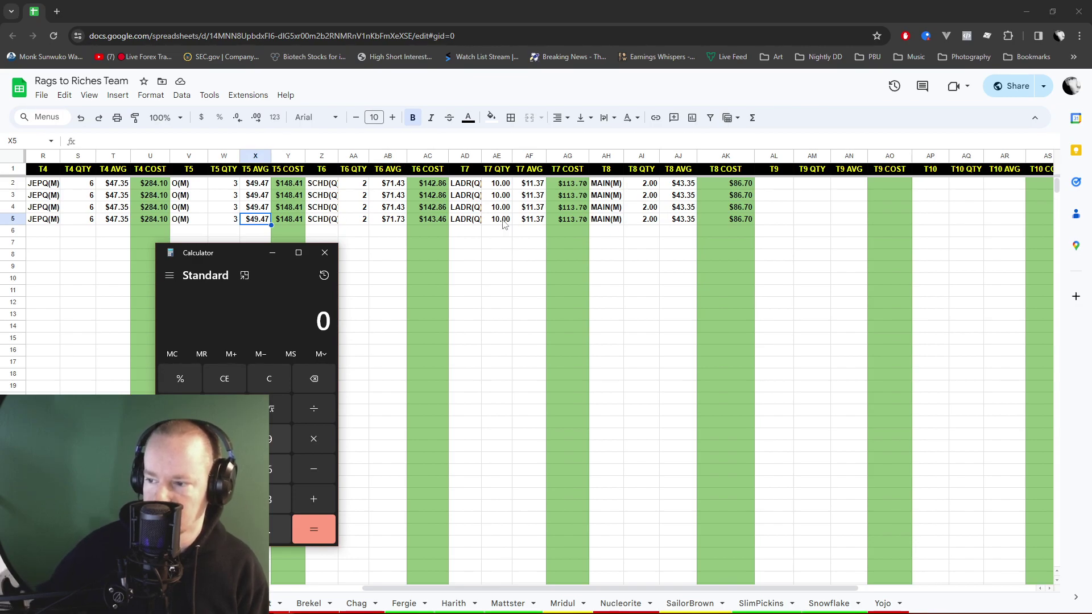
Sum 143.46 and 113.7, subtract the 257.16 from memory, and recall 119.76
{"action": "type", "text": "71.73"}
{"action": "key", "text": "plus"}
{"action": "type", "text": "11.37"}
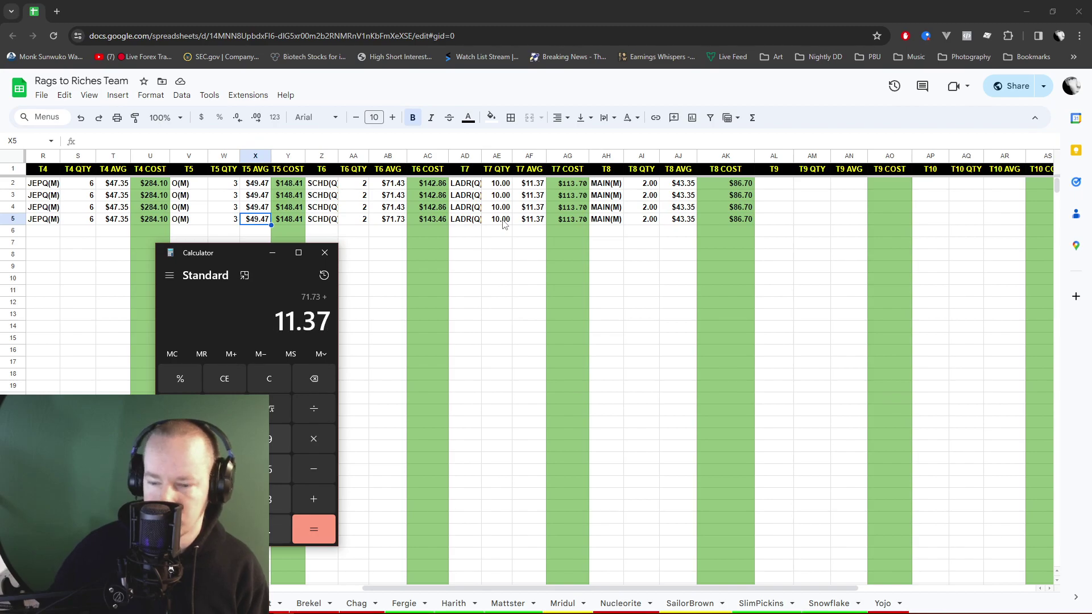
{"action": "key", "text": "BackSpace"}
{"action": "key", "text": "BackSpace"}
{"action": "key", "text": "BackSpace"}
{"action": "key", "text": "BackSpace"}
{"action": "key", "text": "BackSpace"}
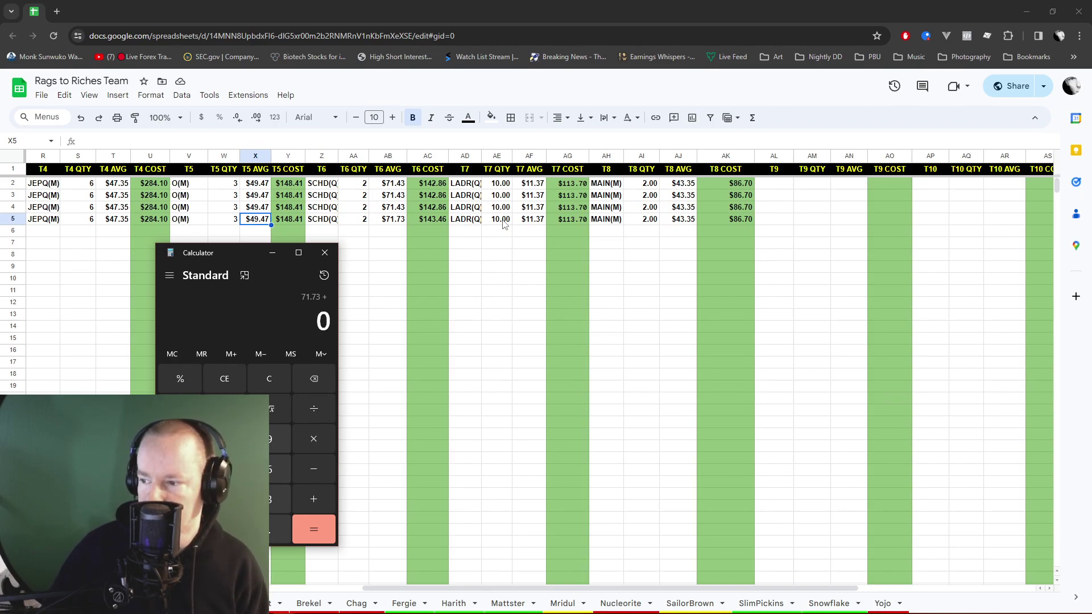
{"action": "key", "text": "Escape"}
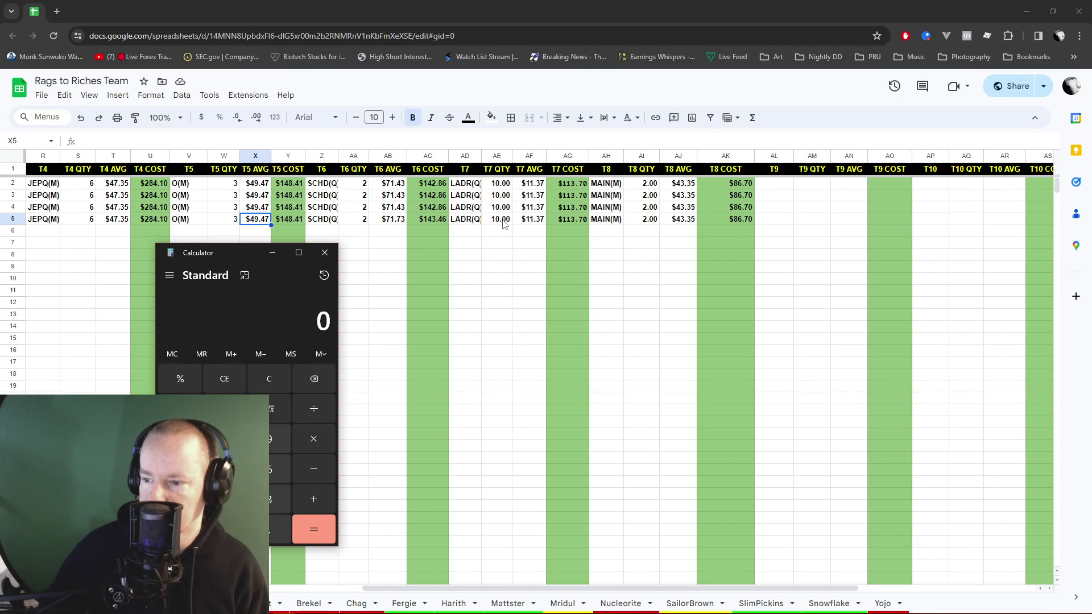
{"action": "type", "text": "143."}
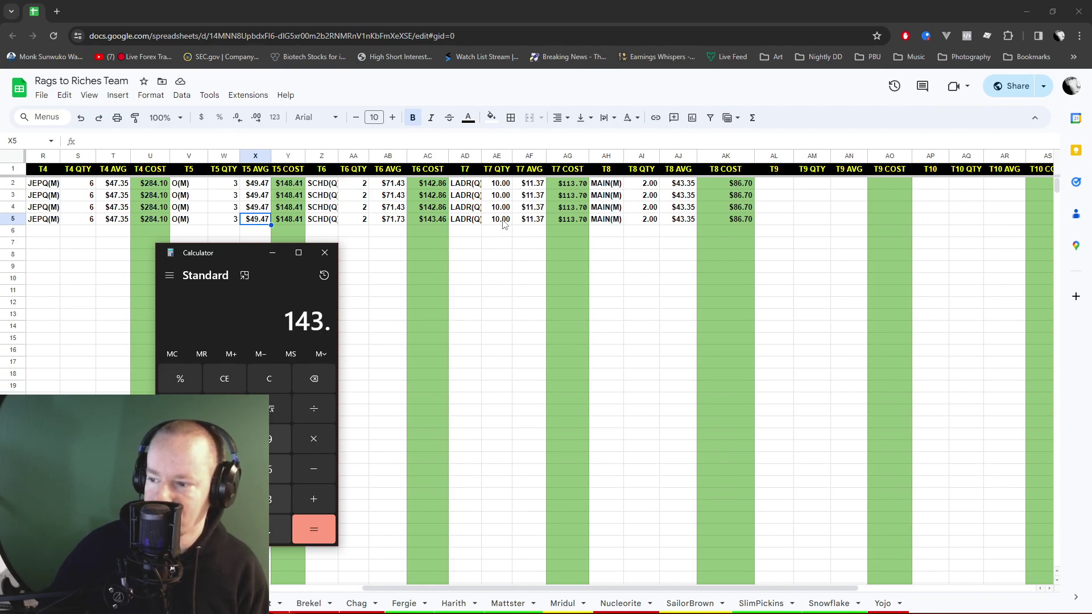
{"action": "type", "text": "46"}
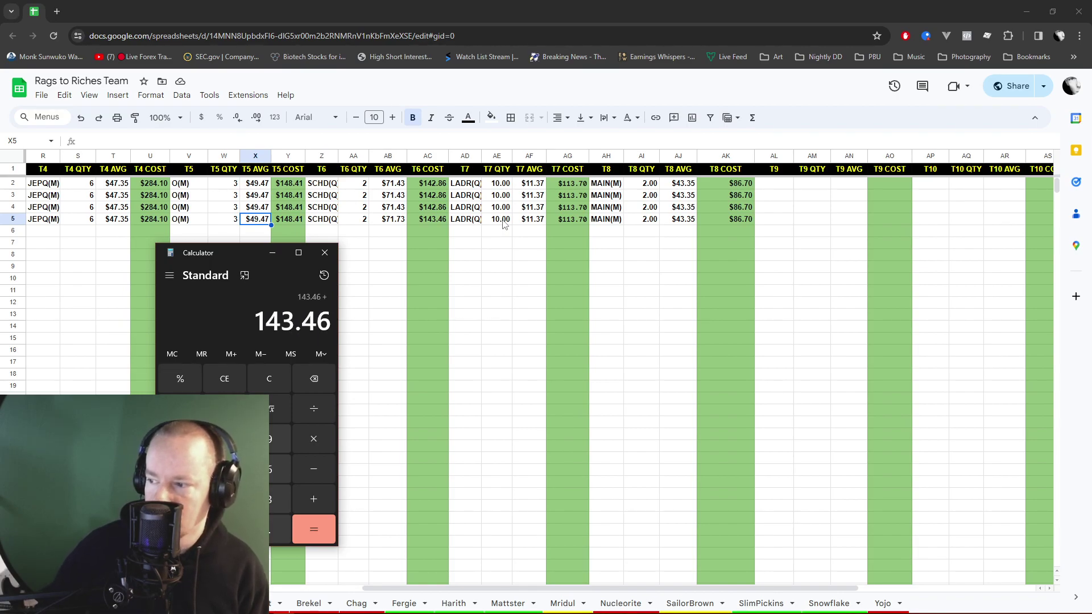
{"action": "type", "text": " + 113.7"}
{"action": "key", "text": "Return"}
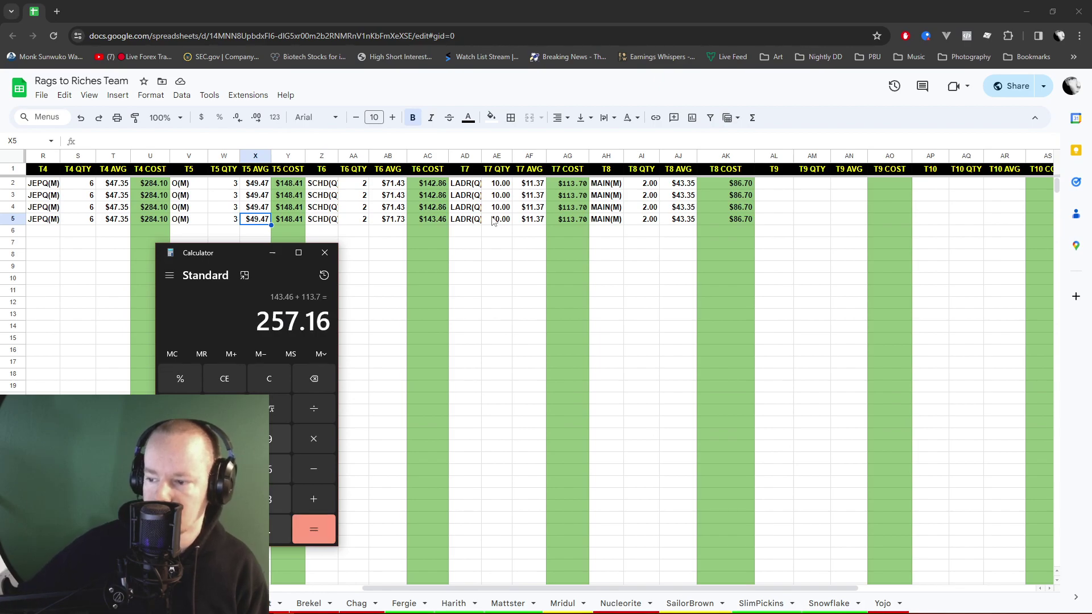
{"action": "left_click", "coordinate": [262, 356]}
{"action": "left_click", "coordinate": [203, 353]}
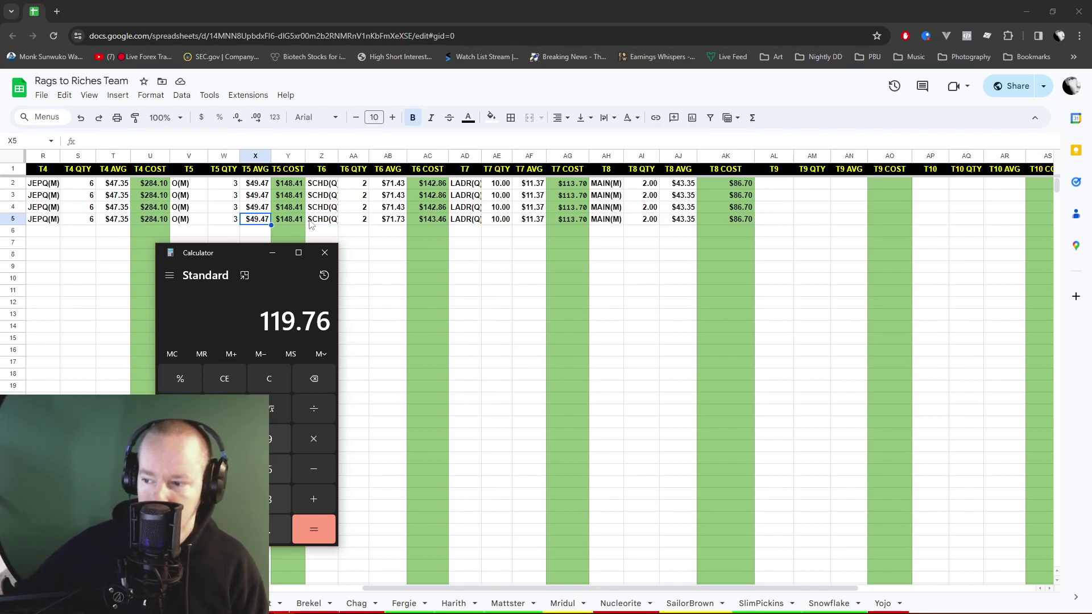
Close the Calculator and select Z2:Z5, V2:W5 and R2:T5 to read their sums
{"action": "left_click", "coordinate": [325, 252]}
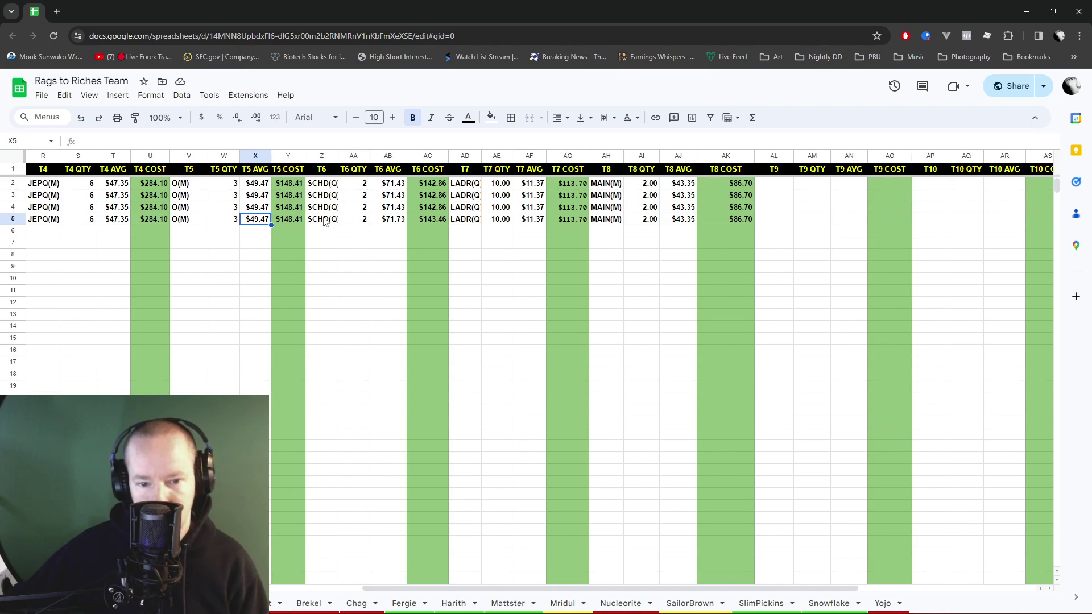
{"action": "left_click_drag", "start_coordinate": [327, 224], "coordinate": [322, 183]}
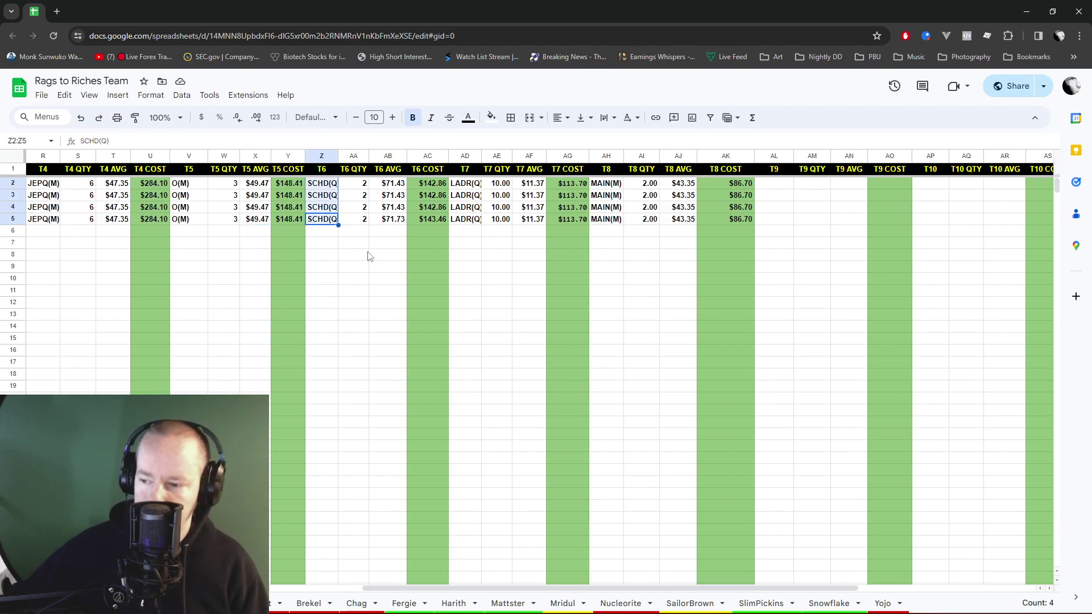
{"action": "left_click_drag", "start_coordinate": [179, 223], "coordinate": [226, 183]}
{"action": "left_click_drag", "start_coordinate": [47, 222], "coordinate": [114, 183]}
Select Z2:AB5 and AD2:AF5 to total the T6 and T7 figures, then deselect
{"action": "left_click", "coordinate": [202, 223]}
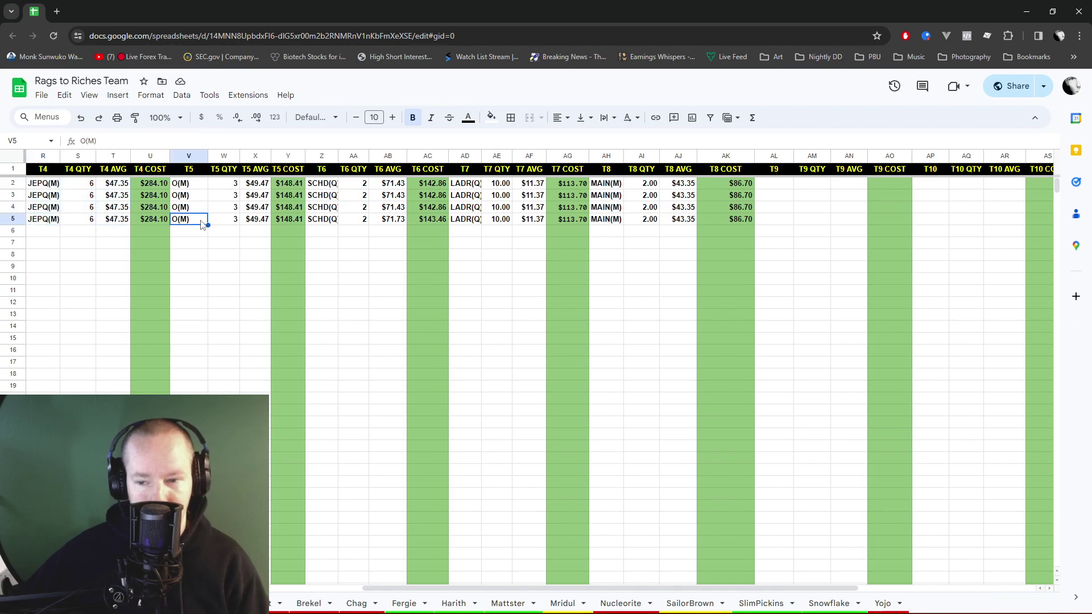
{"action": "left_click_drag", "start_coordinate": [329, 224], "coordinate": [393, 183]}
{"action": "left_click_drag", "start_coordinate": [465, 220], "coordinate": [529, 183]}
{"action": "left_click", "coordinate": [331, 267]}
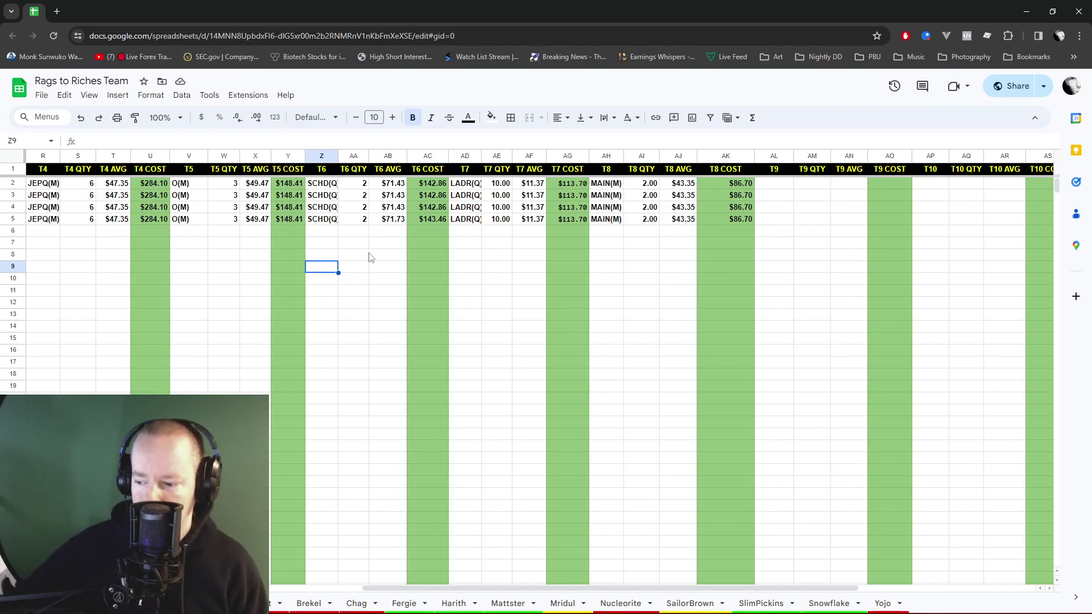
{"action": "scroll", "coordinate": [471, 592], "scroll_direction": "left", "scroll_amount": 10}
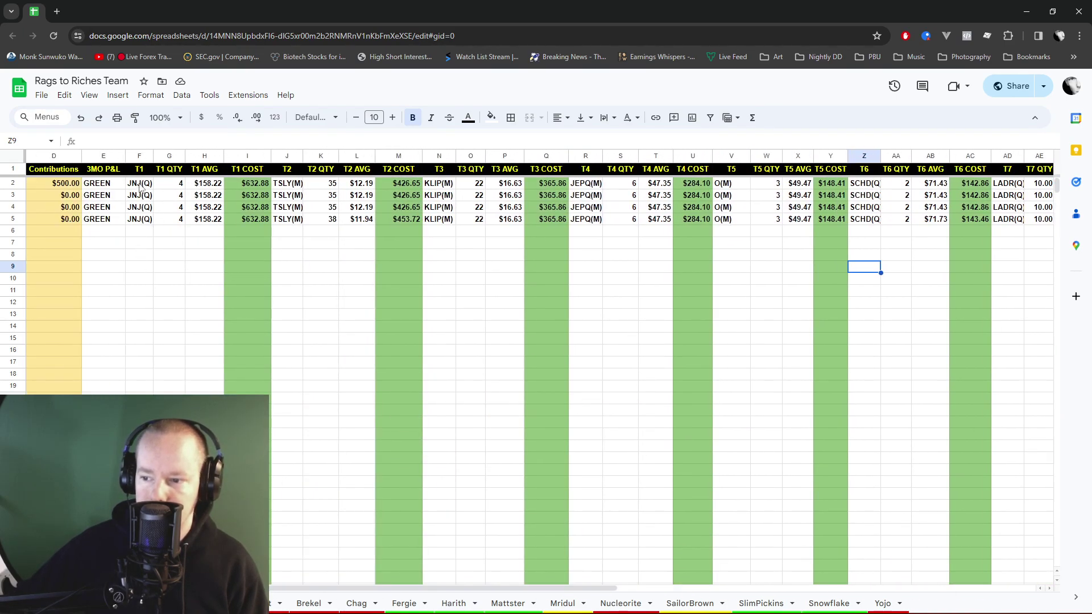
{"action": "left_click_drag", "start_coordinate": [140, 188], "coordinate": [505, 223]}
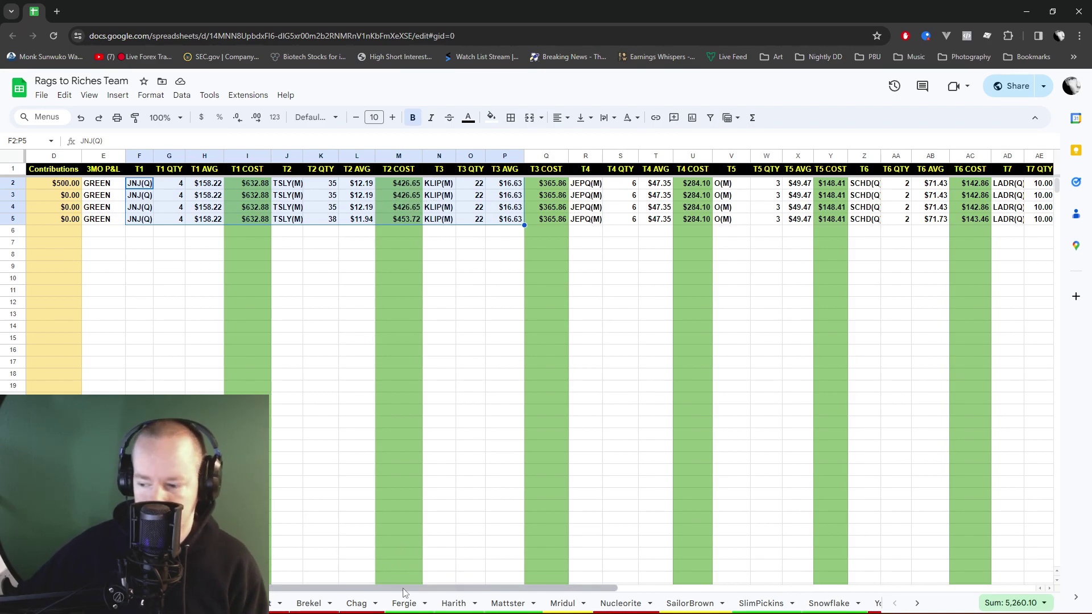
{"action": "left_click_drag", "start_coordinate": [418, 592], "coordinate": [645, 602]}
Select R2:X5 plus the T8 MAIN columns to read the 2,087.88 sum, then scroll left
{"action": "left_click_drag", "start_coordinate": [87, 187], "coordinate": [308, 226]}
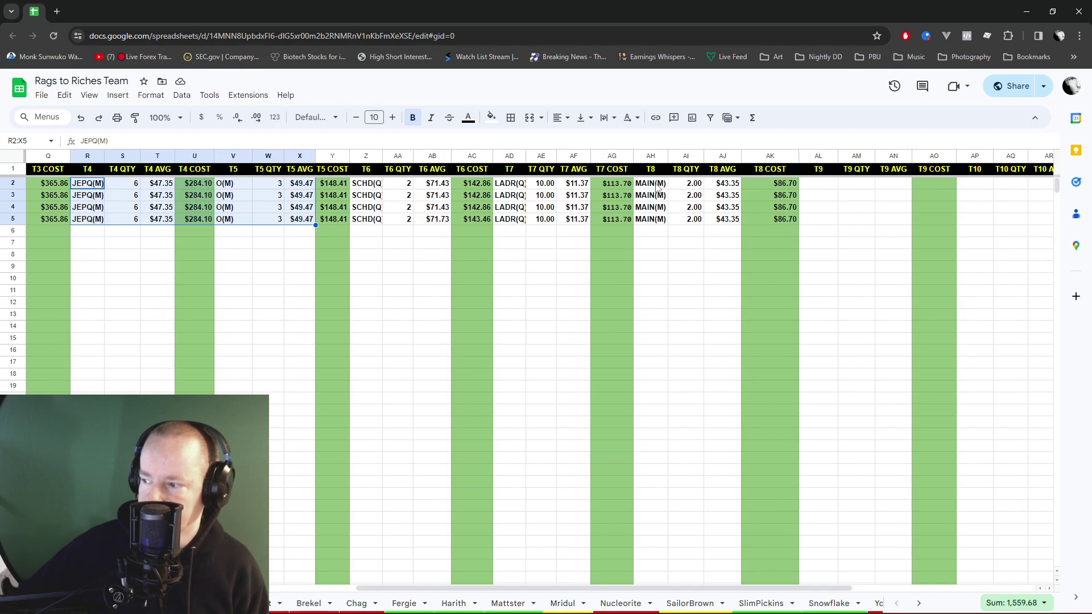
{"action": "left_click_drag", "start_coordinate": [658, 188], "coordinate": [784, 222]}
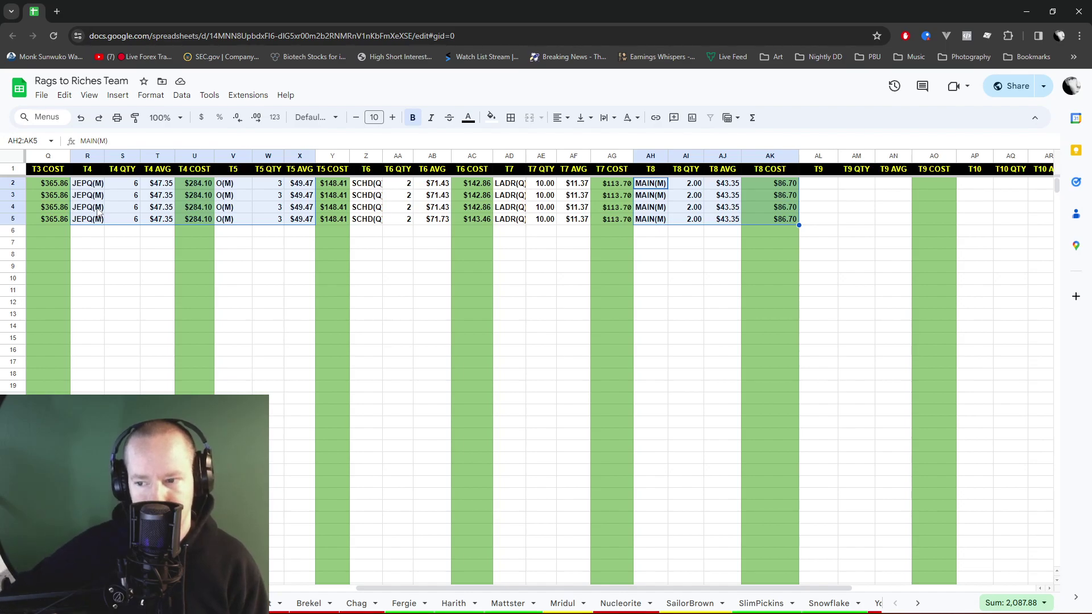
{"action": "scroll", "coordinate": [520, 594], "scroll_direction": "left", "scroll_amount": 5}
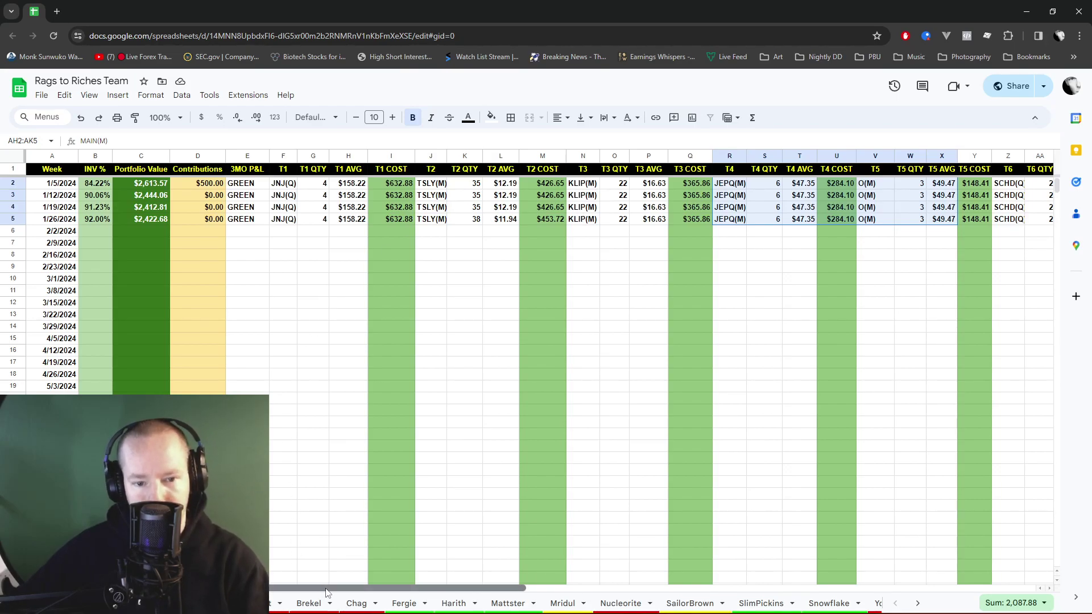
Scroll right to columns Q–AR showing the MAIN, LADR and JEPQ holdings
{"action": "left_click_drag", "start_coordinate": [340, 592], "coordinate": [640, 596]}
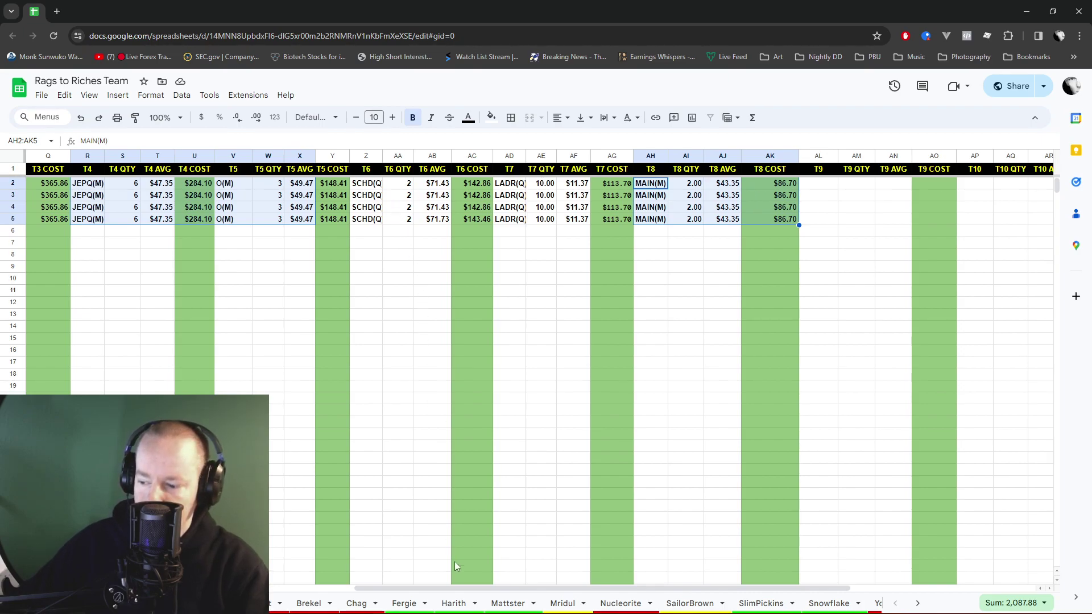
Scroll all the way left to column A to show the Week, INV % and Portfolio Value columns
{"action": "left_click_drag", "start_coordinate": [494, 589], "coordinate": [273, 589]}
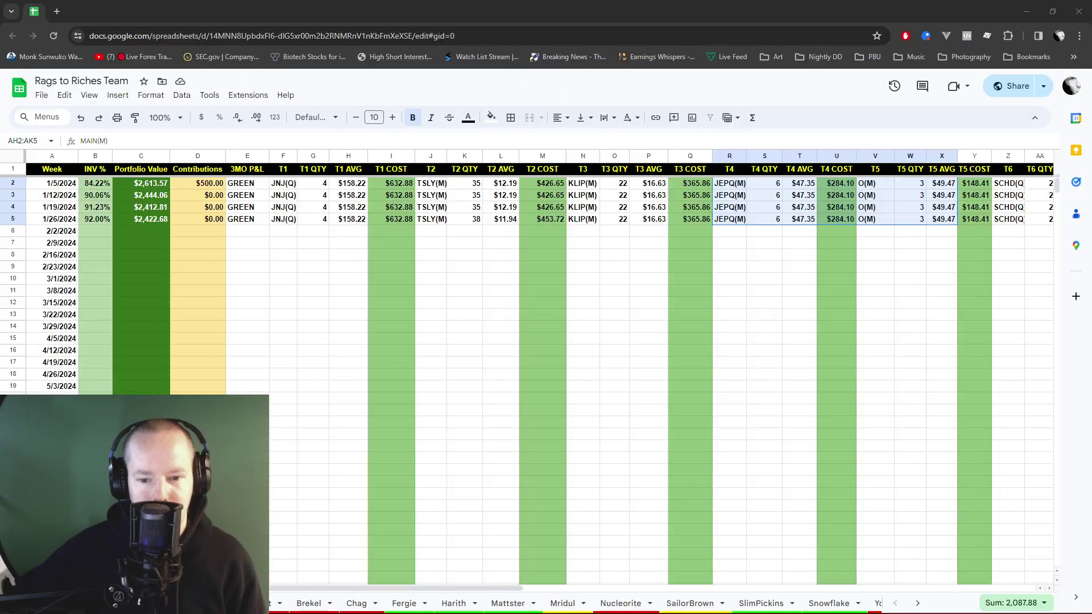
Review earlier bars on TradingView's 15-minute KLIP chart, then return to Webull's positions
{"action": "key", "text": "alt+Tab"}
{"action": "left_click_drag", "start_coordinate": [629, 370], "coordinate": [663, 524]}
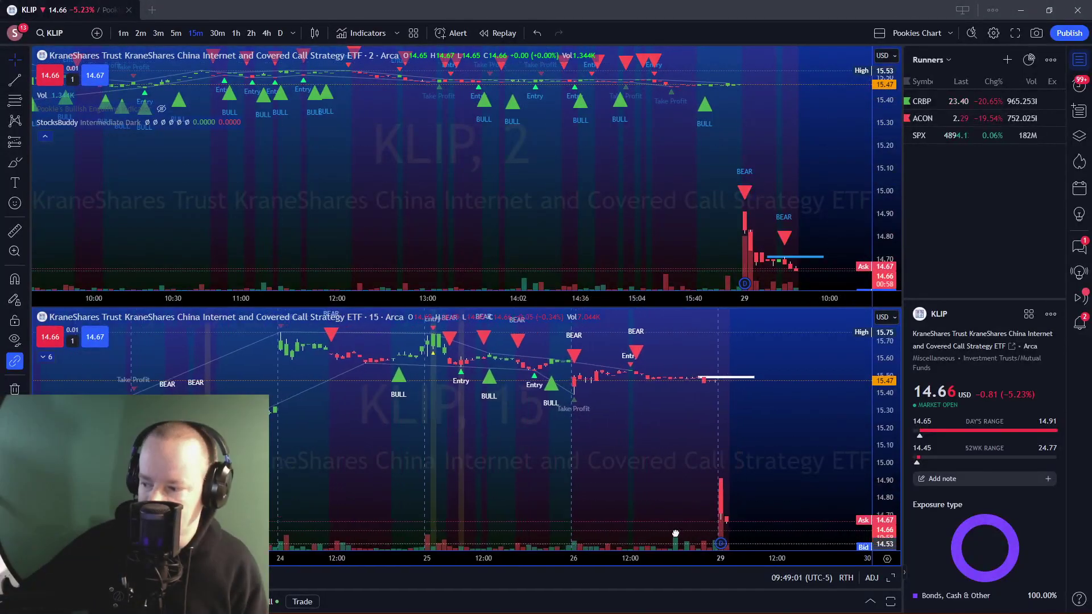
{"action": "key", "text": "alt+Tab"}
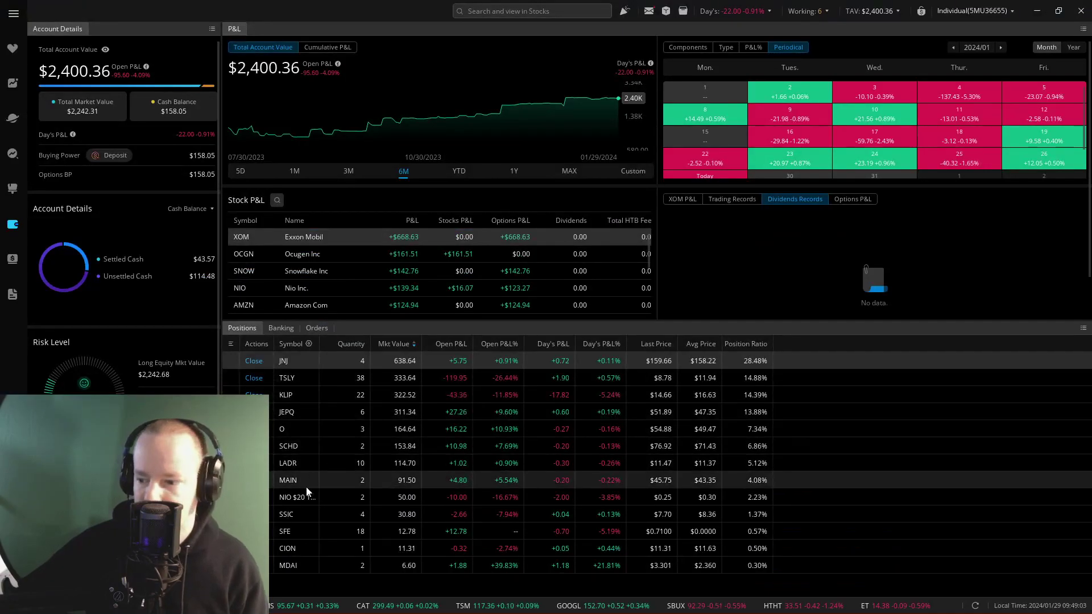
Open the KLIP position's 1-hour chart and compare it against TradingView's KLIP charts
{"action": "double_click", "coordinate": [330, 397]}
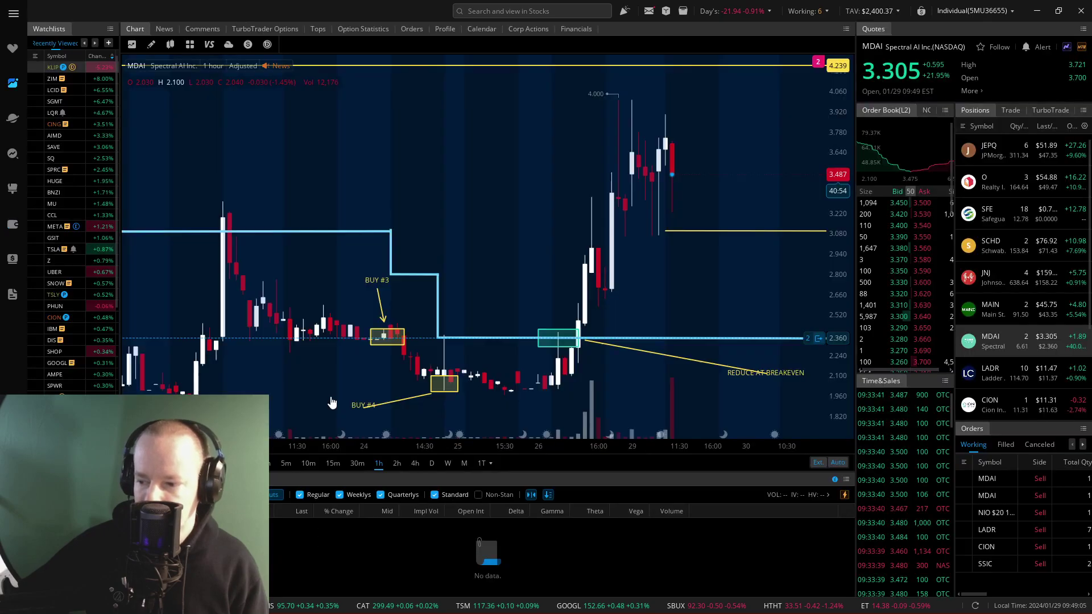
{"action": "scroll", "coordinate": [489, 233], "scroll_direction": "down", "scroll_amount": 3}
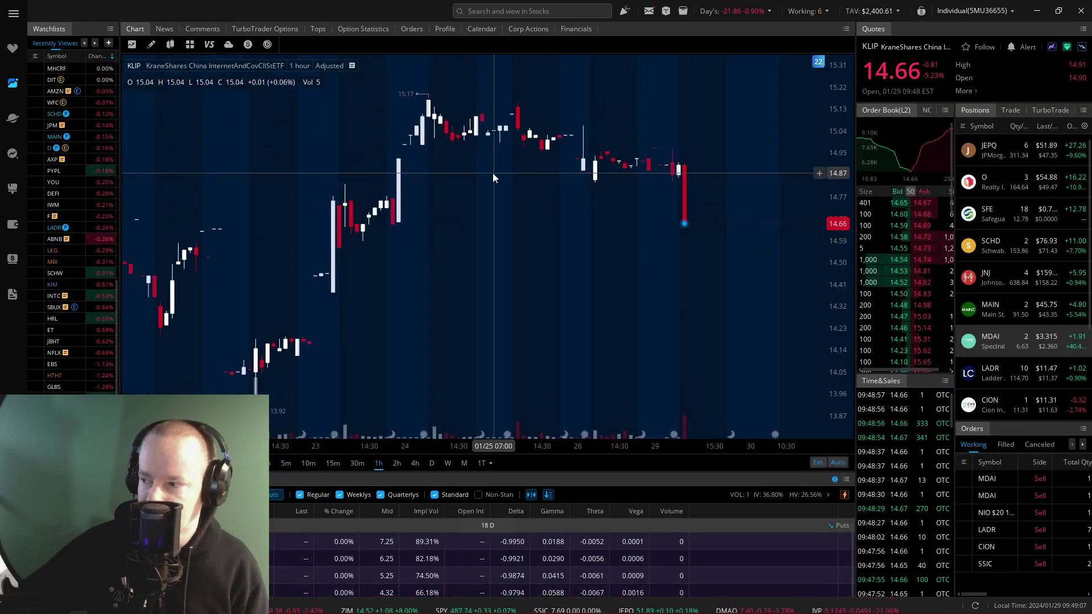
{"action": "key", "text": "alt+Tab"}
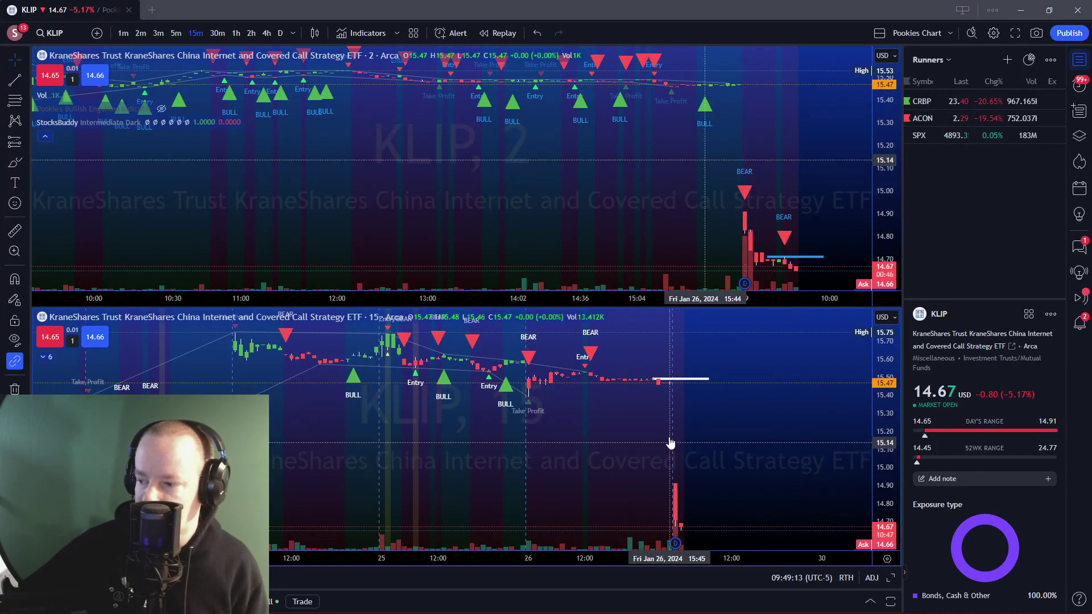
{"action": "key", "text": "alt+Tab"}
{"action": "scroll", "coordinate": [626, 227], "scroll_direction": "up", "scroll_amount": 2}
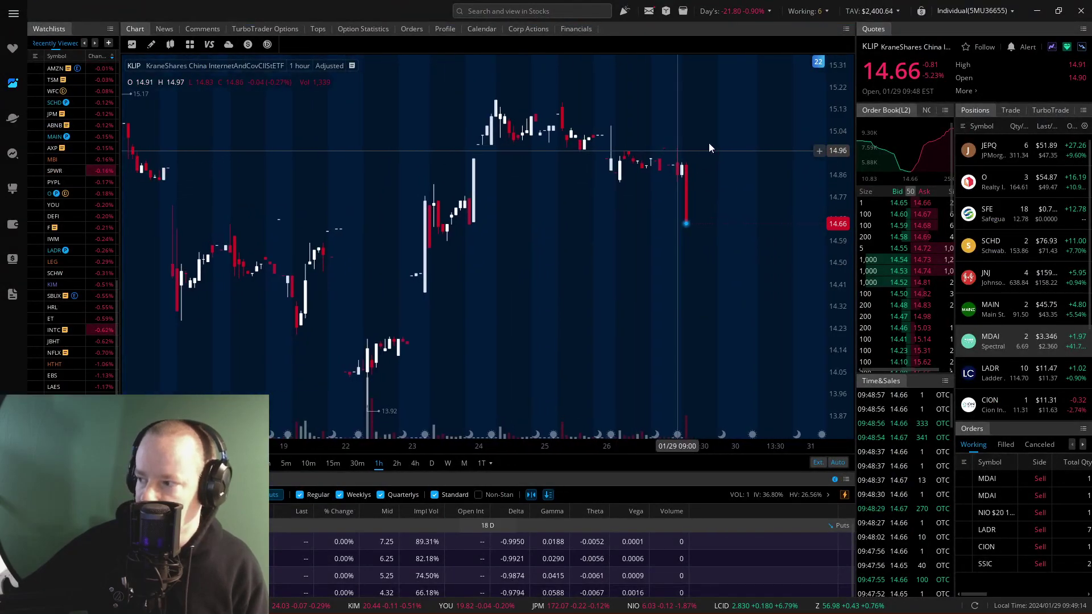
{"action": "left_click_drag", "start_coordinate": [742, 139], "coordinate": [711, 363]}
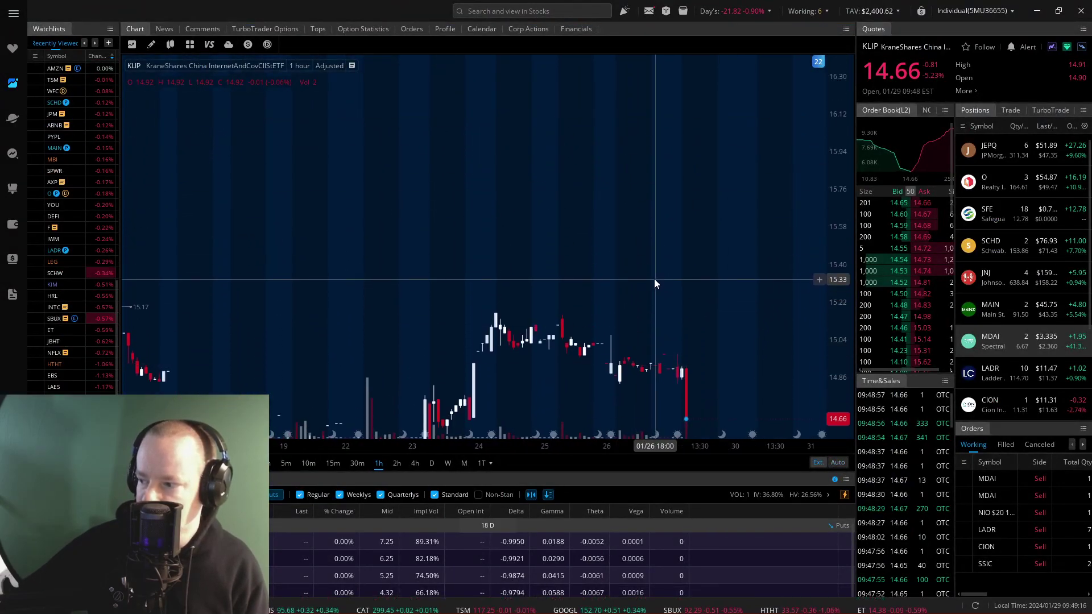
{"action": "key", "text": "alt+Tab"}
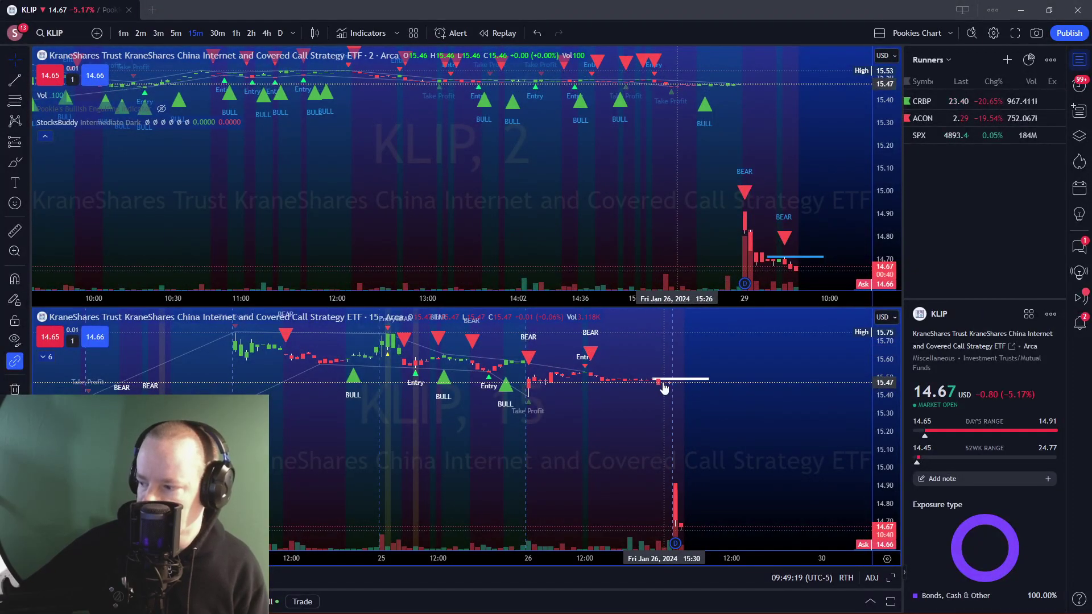
{"action": "key", "text": "alt+Tab"}
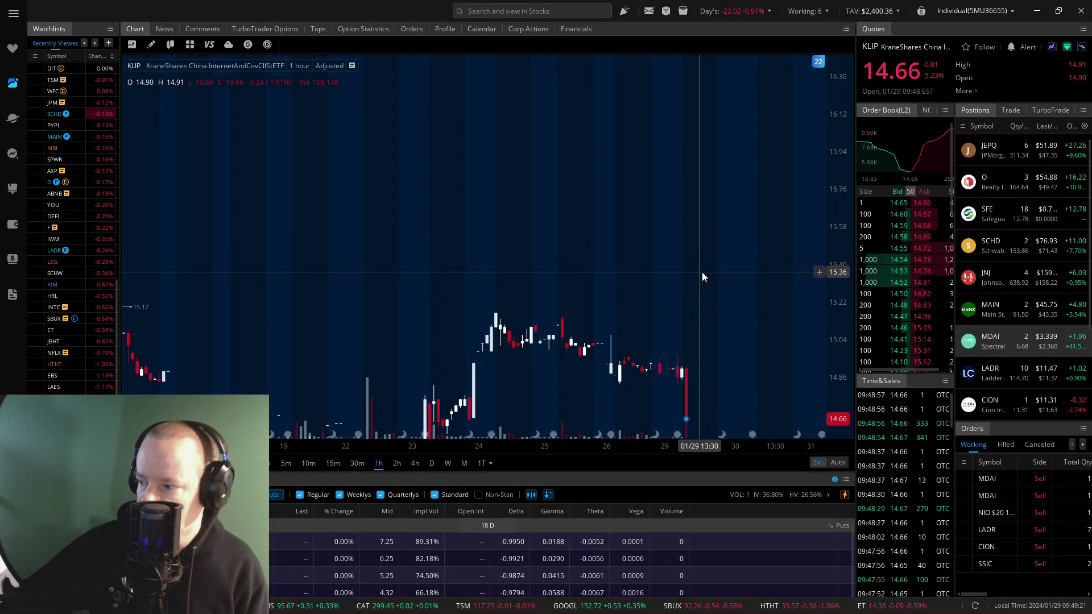
Draw a horizontal line on the KLIP 1-hour chart and move it down to 14.90
{"action": "left_click_drag", "start_coordinate": [701, 260], "coordinate": [698, 254]}
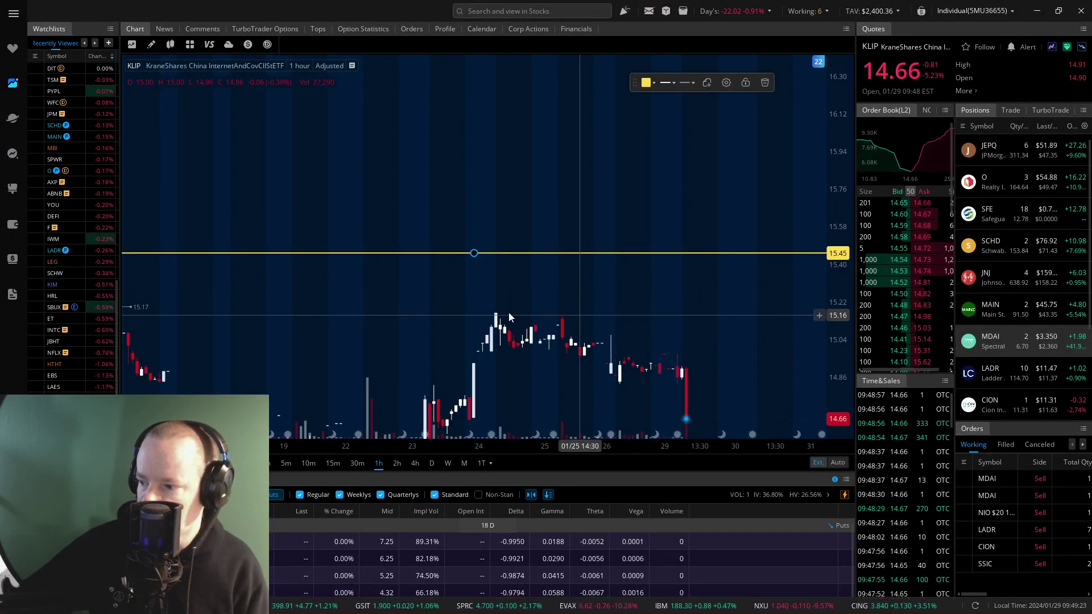
{"action": "scroll", "coordinate": [745, 341], "scroll_direction": "up", "scroll_amount": 5}
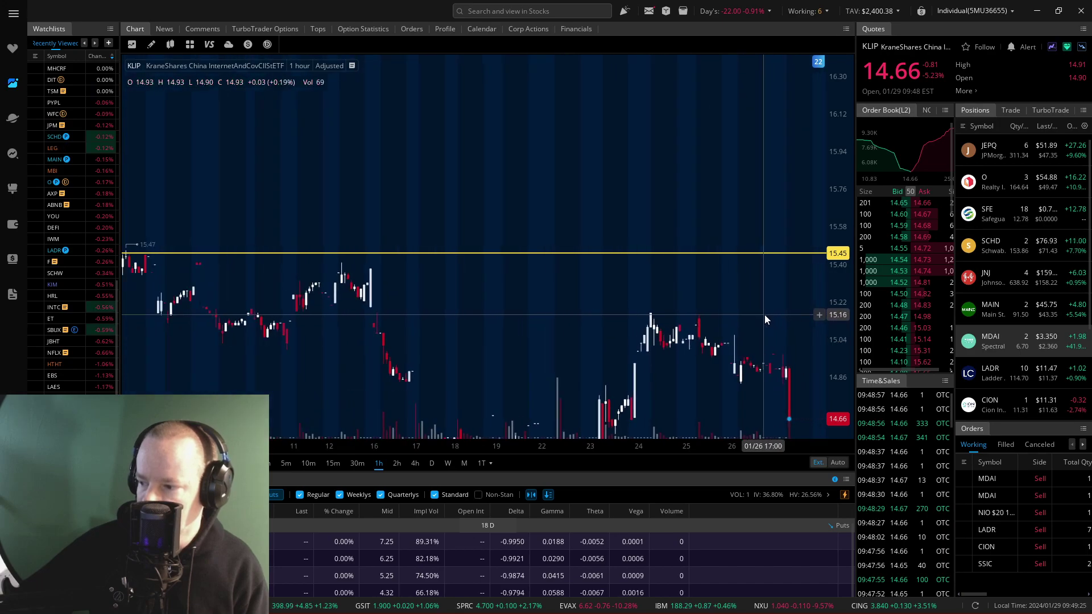
{"action": "left_click_drag", "start_coordinate": [751, 358], "coordinate": [711, 241]}
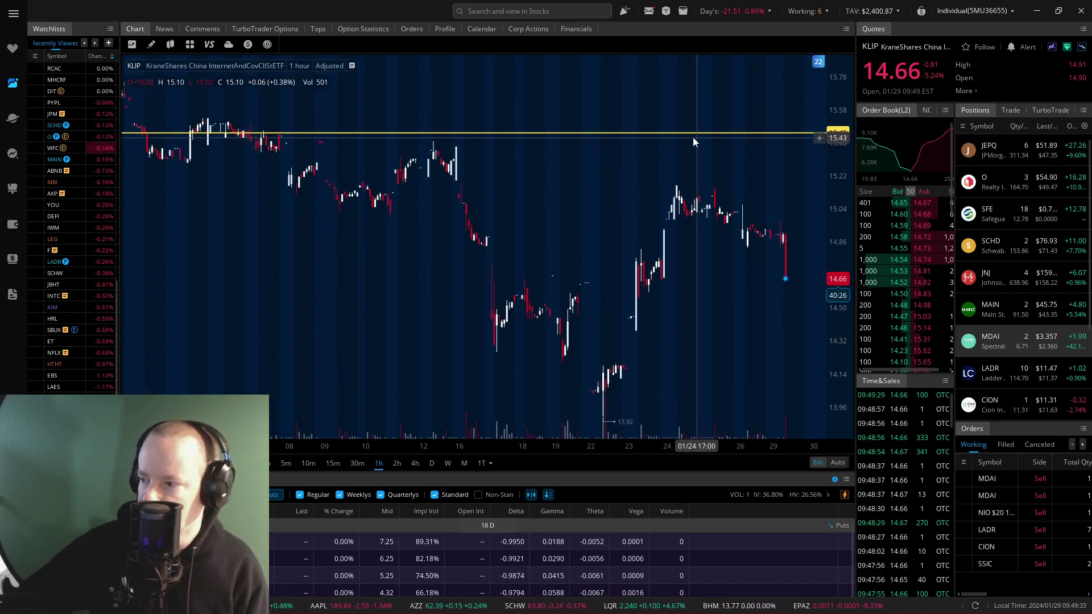
{"action": "left_click_drag", "start_coordinate": [680, 138], "coordinate": [677, 235]}
{"action": "left_click", "coordinate": [531, 327]}
{"action": "scroll", "coordinate": [532, 321], "scroll_direction": "up", "scroll_amount": 2}
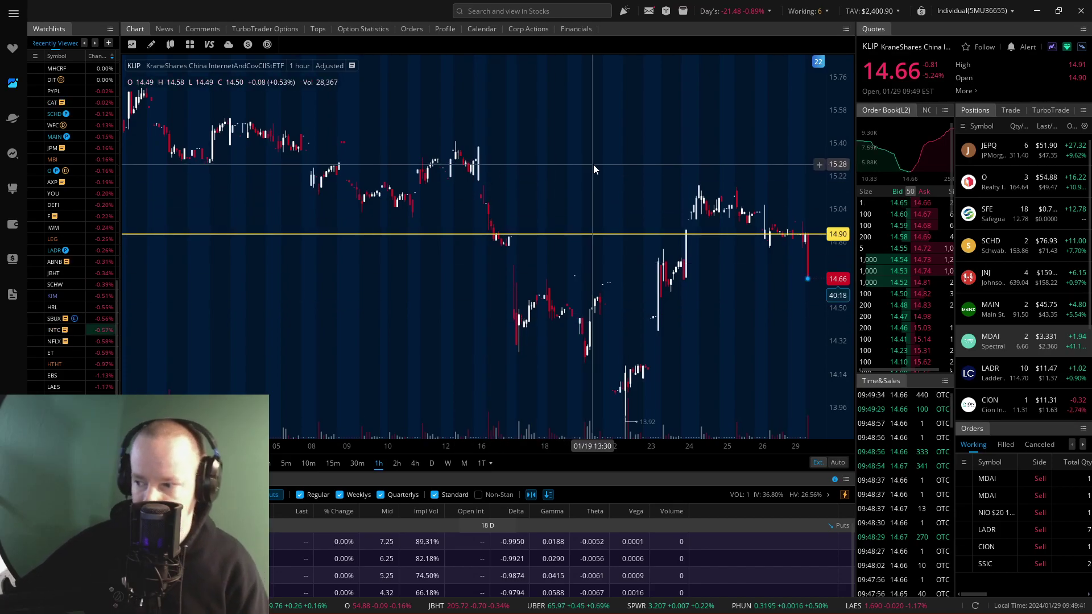
{"action": "scroll", "coordinate": [710, 267], "scroll_direction": "down", "scroll_amount": 5}
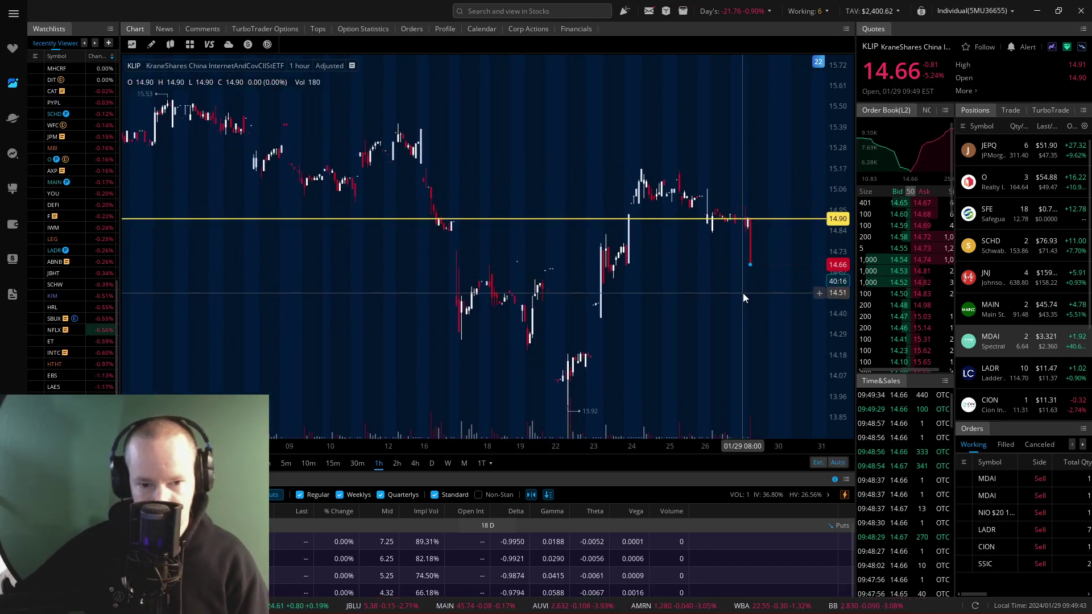
{"action": "scroll", "coordinate": [739, 291], "scroll_direction": "down", "scroll_amount": 1}
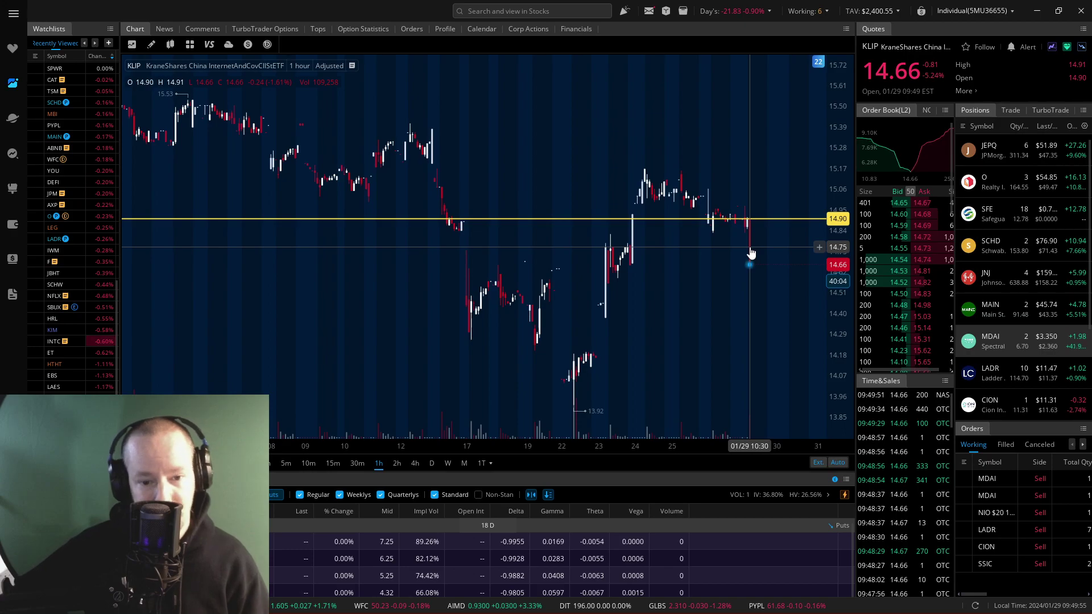
Place a second horizontal level line at 15.45 above the KLIP gap
{"action": "left_click", "coordinate": [726, 114]}
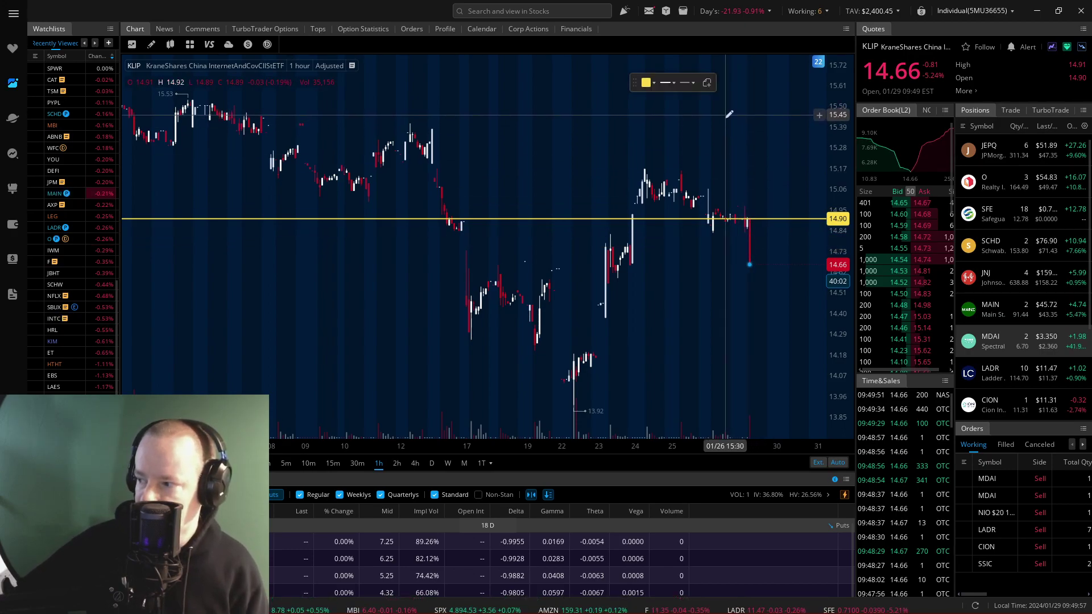
{"action": "left_click", "coordinate": [695, 147]}
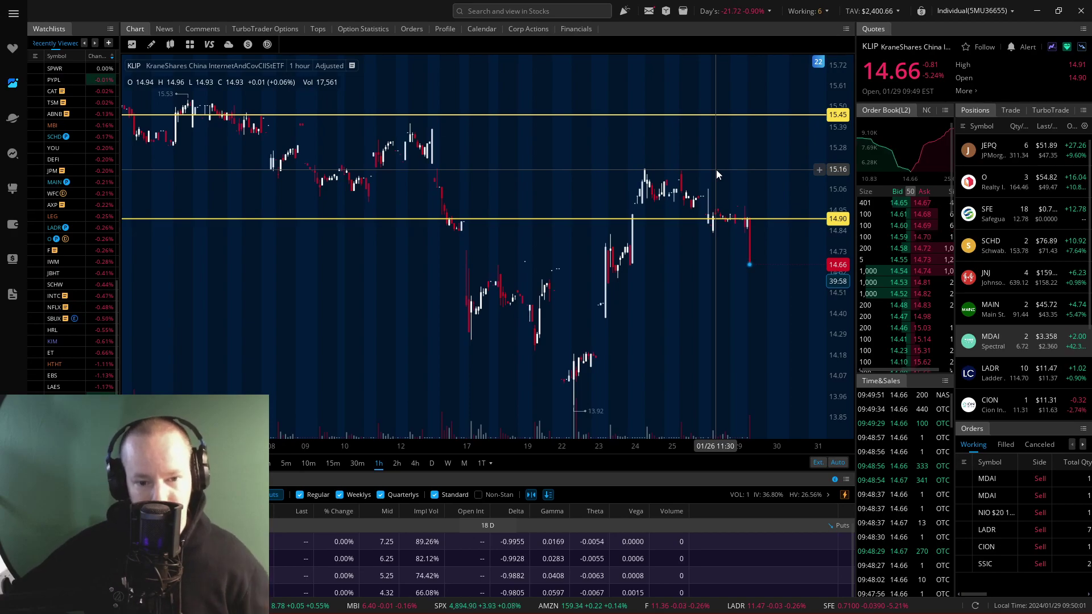
{"action": "scroll", "coordinate": [681, 278], "scroll_direction": "down", "scroll_amount": 2}
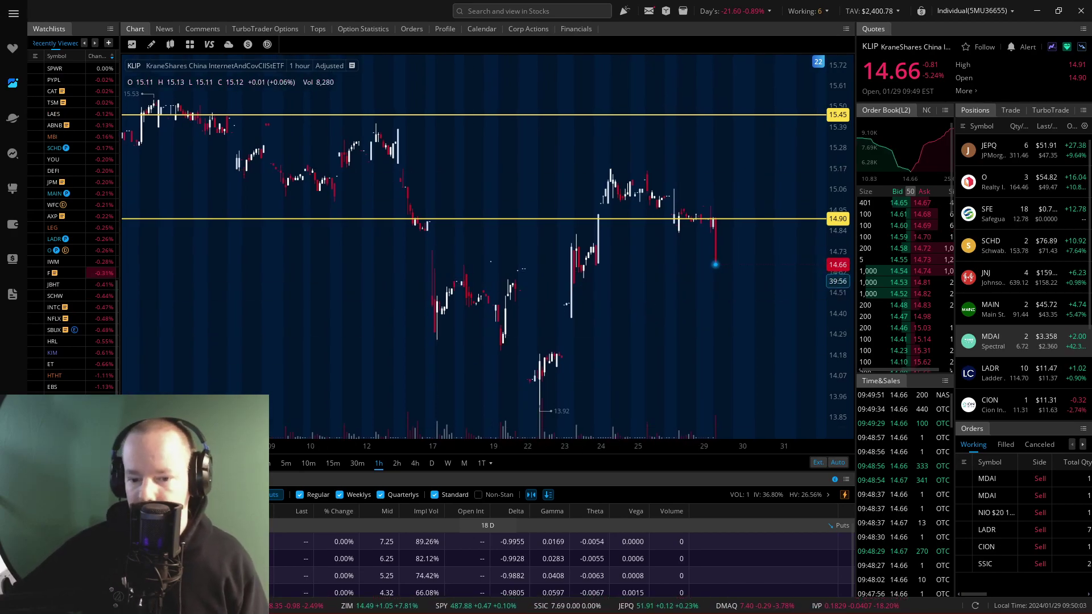